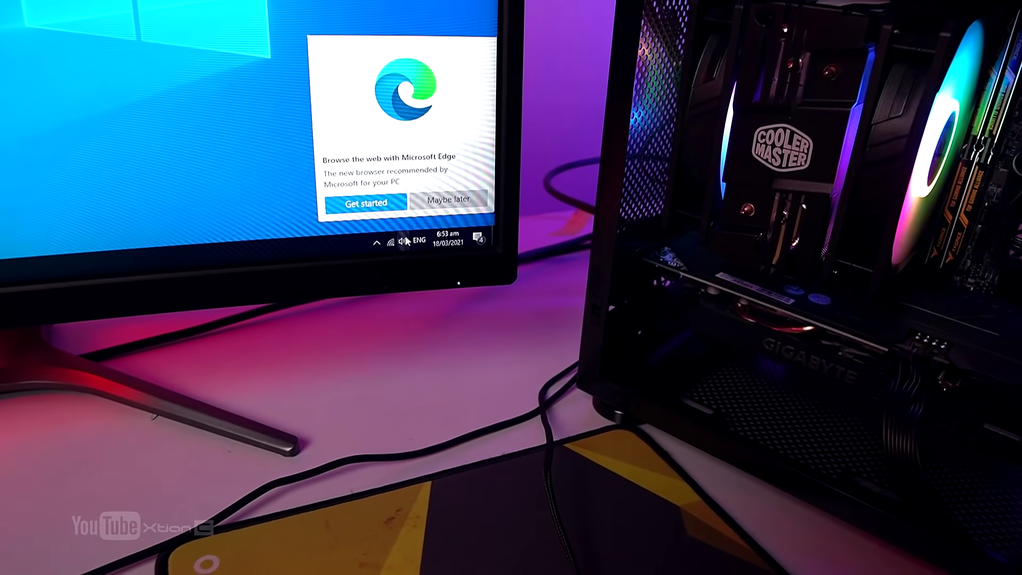
click(405, 241)
drag(407, 218, 456, 223)
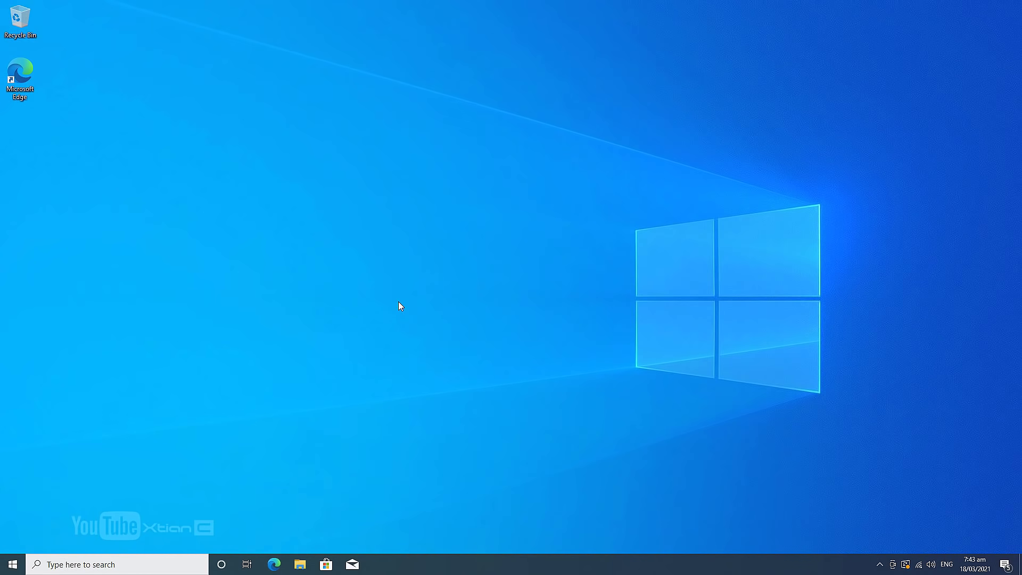
right_click(399, 302)
click(428, 333)
right_click(419, 332)
click(429, 362)
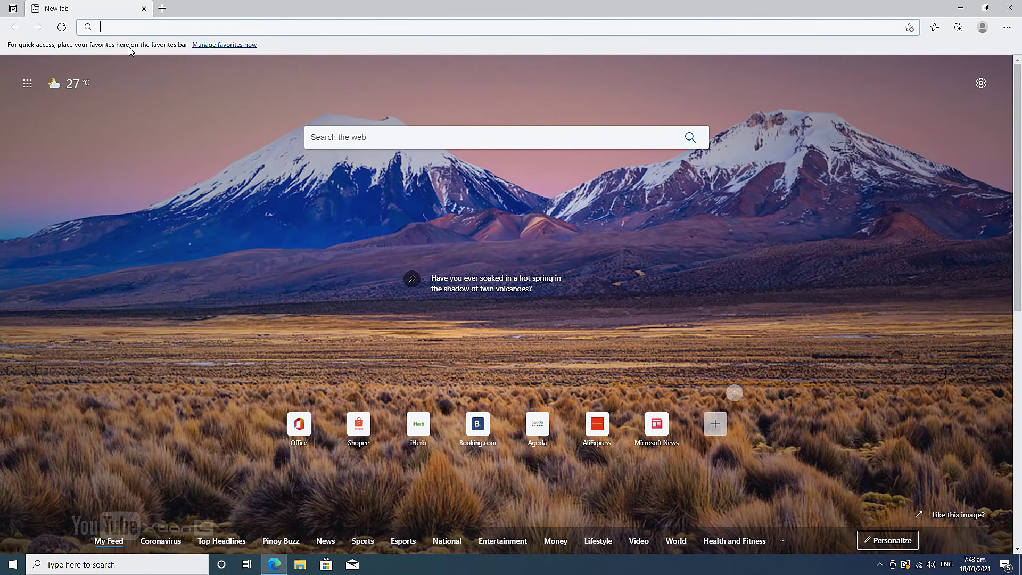
- Search the web for "google" and open the Google home page from the results
text(google)
key(Return)
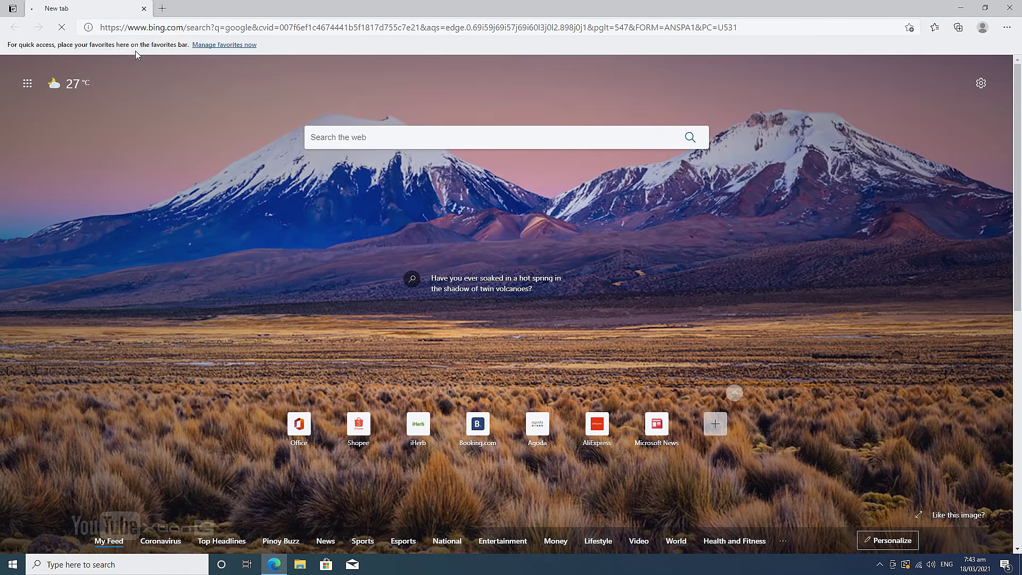
click(127, 187)
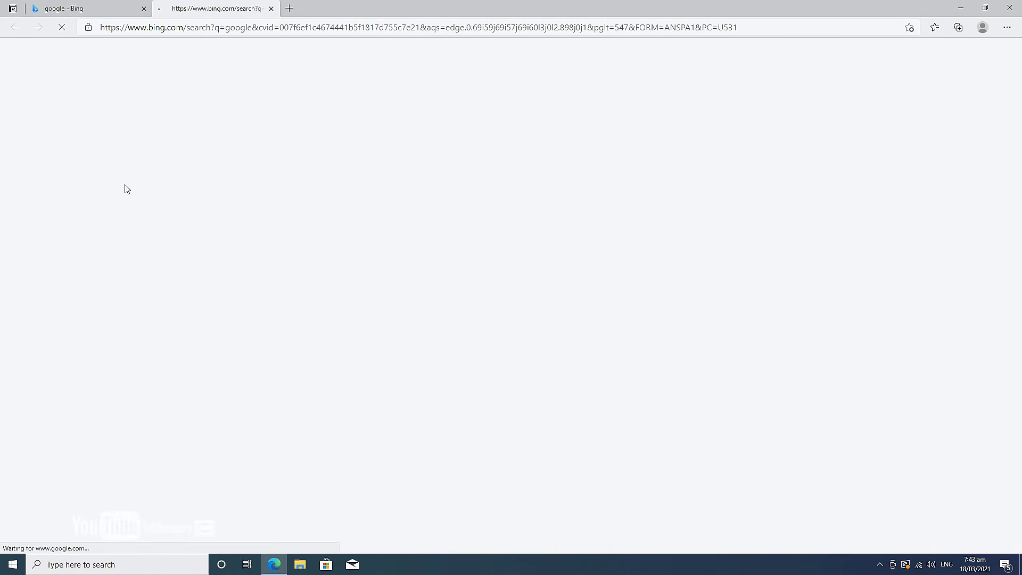
- Search Google for "MSI B450i gaming plus AC drivers"
click(417, 251)
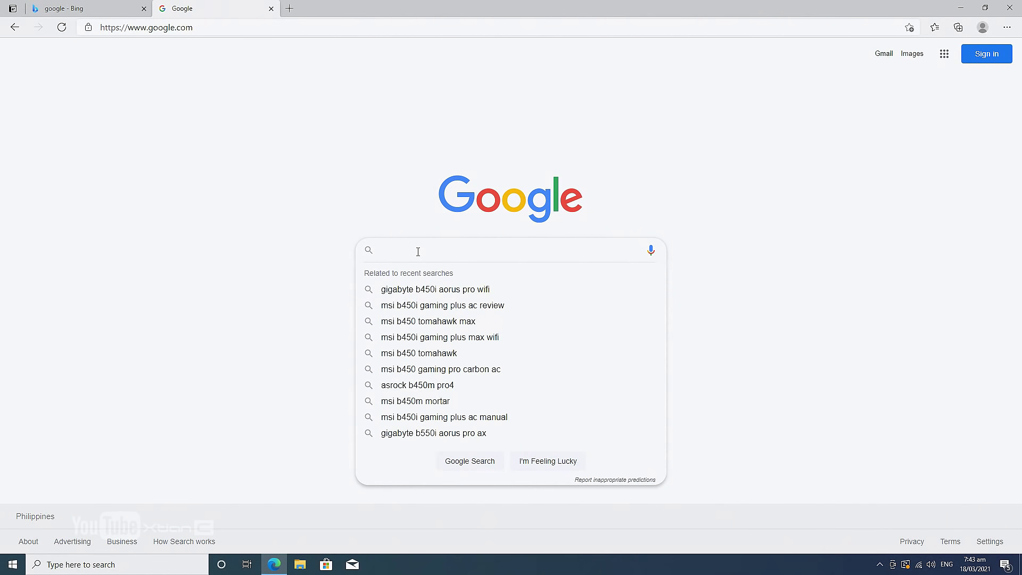
text(MSI B)
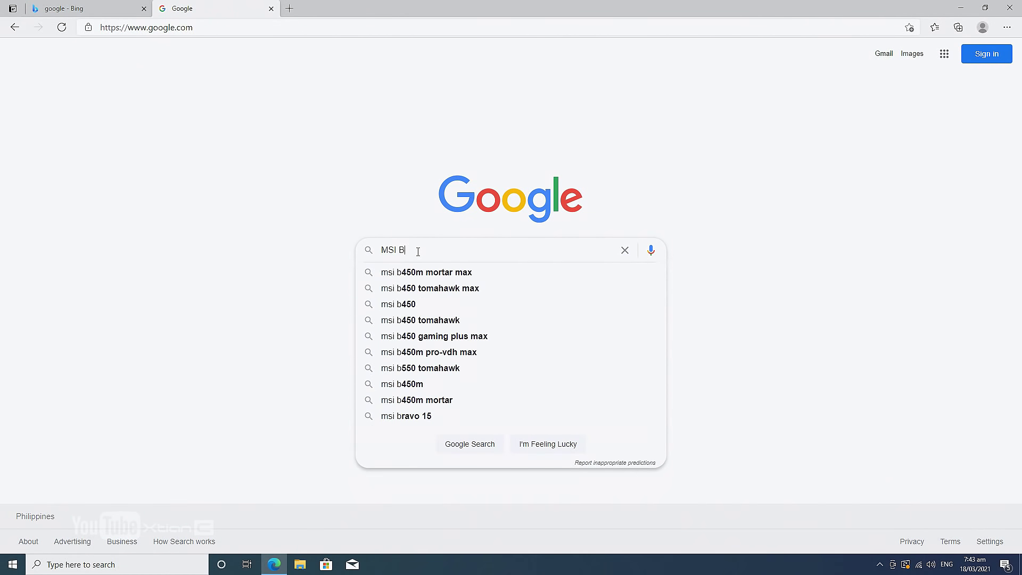
text(450i )
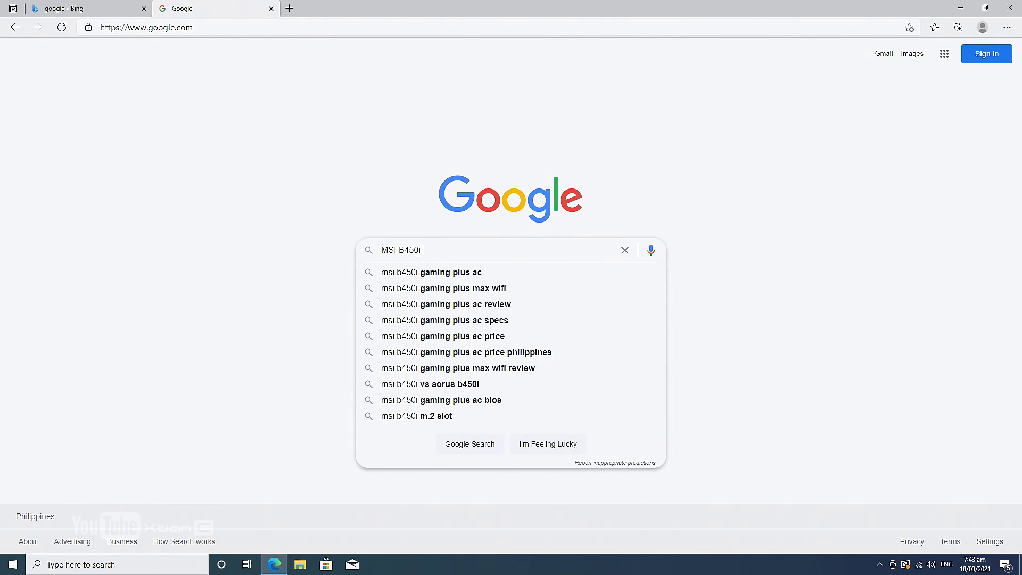
text(gaming )
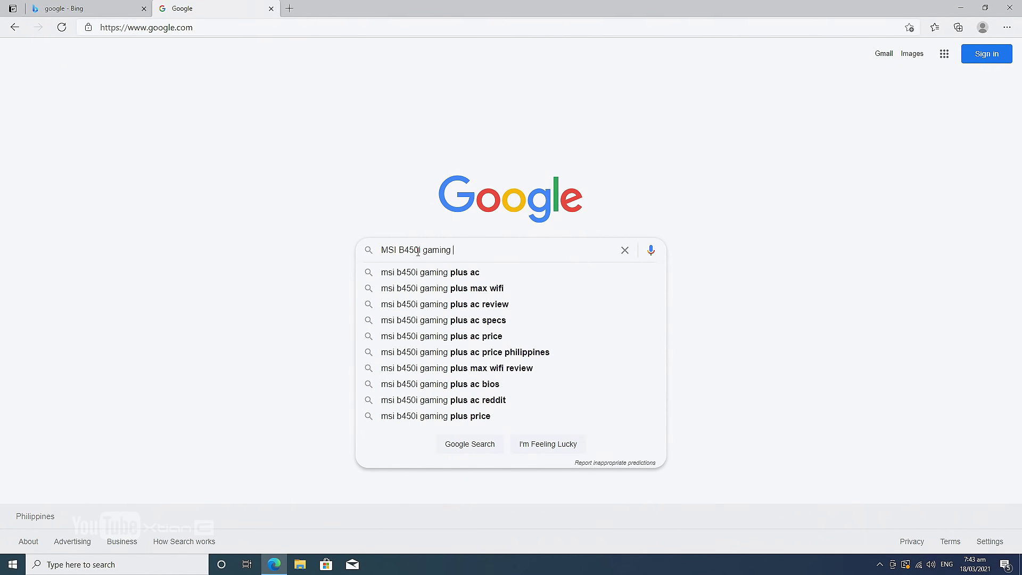
text(plus)
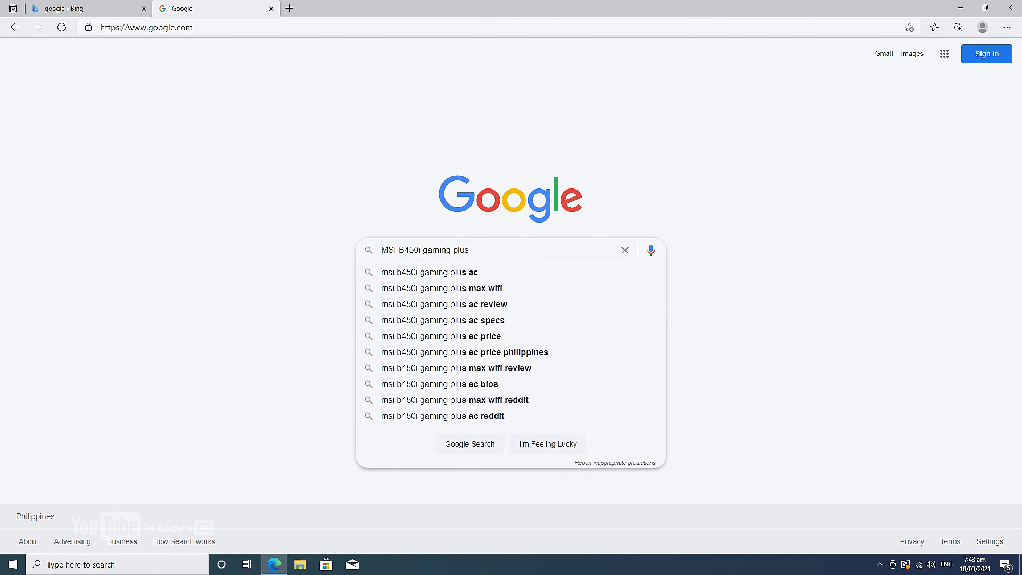
text( AC)
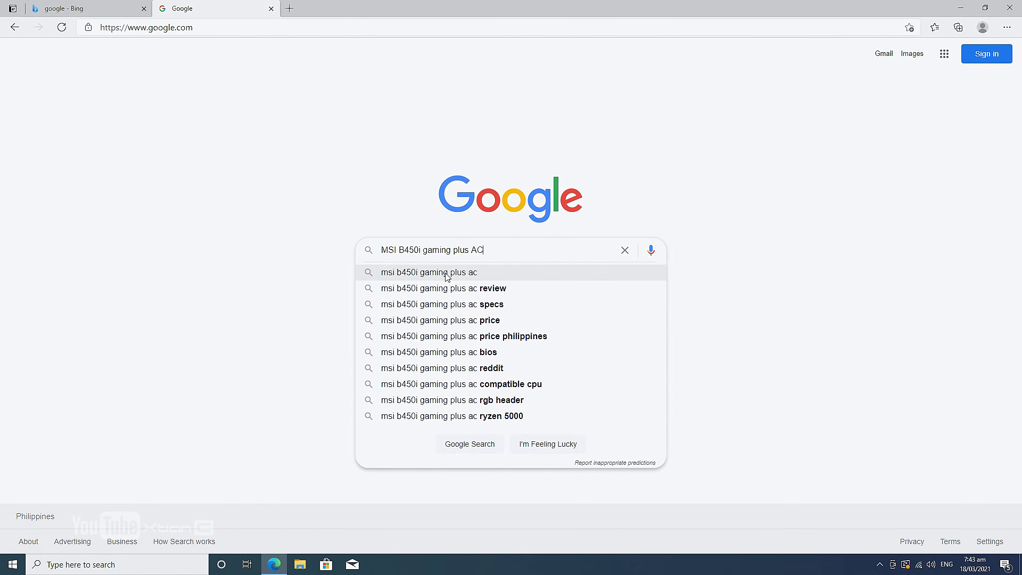
text( drivers)
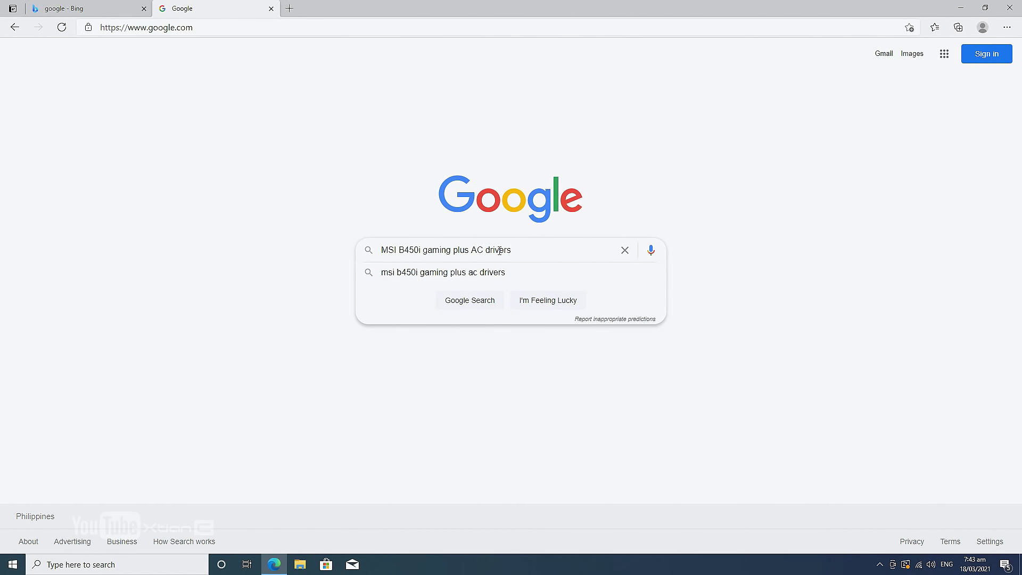
key(Return)
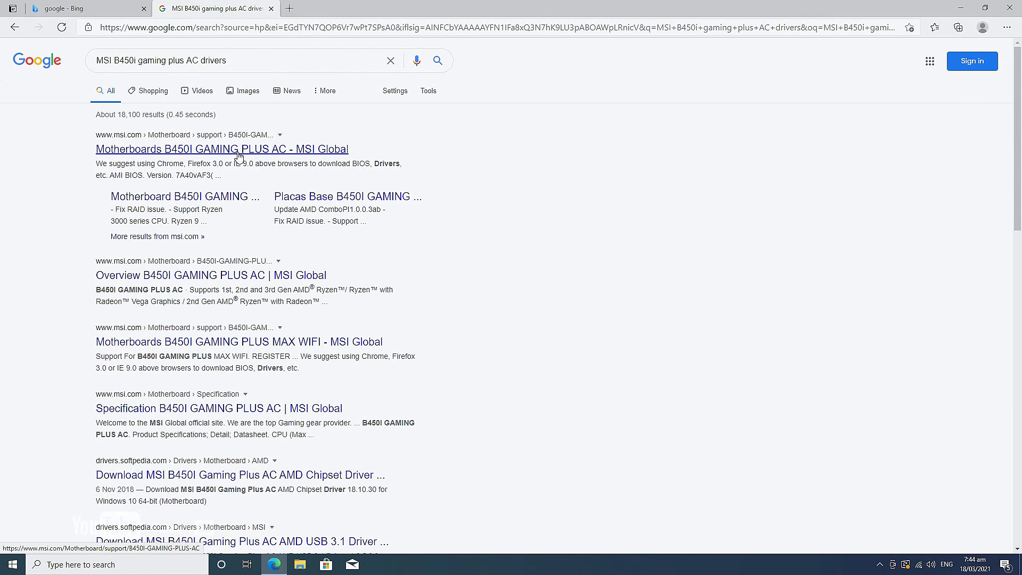
- Open the MSI Global support page for the B450I GAMING PLUS AC motherboard and look over its BIOS downloads
click(275, 155)
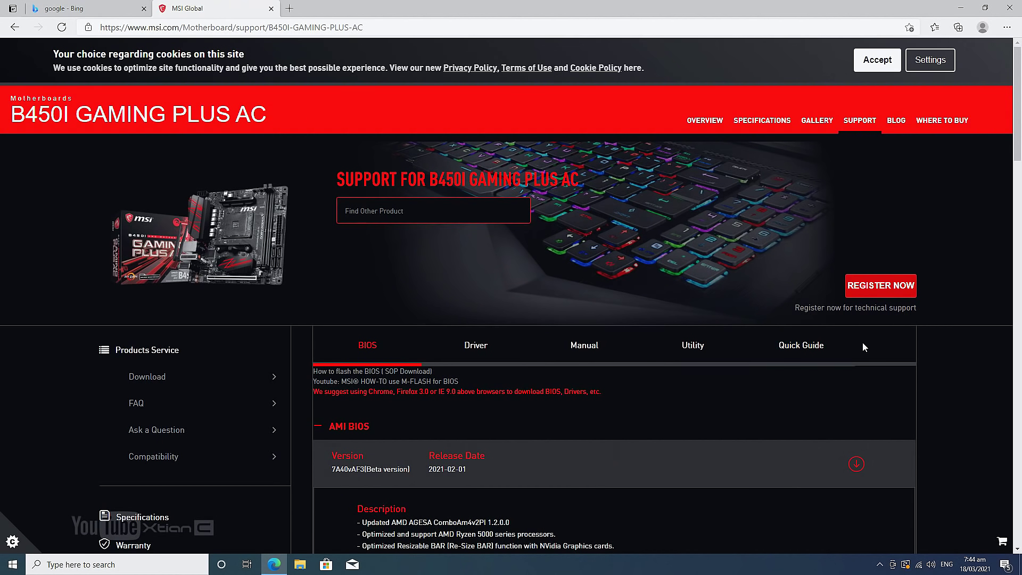
scroll(373, 346, down, 2)
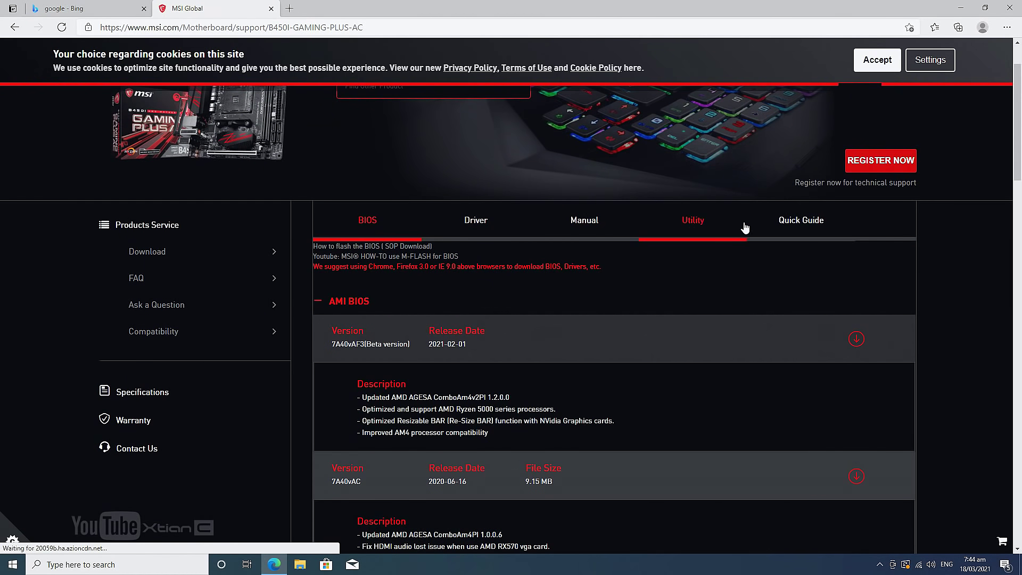
scroll(426, 319, up, 2)
scroll(555, 337, down, 2)
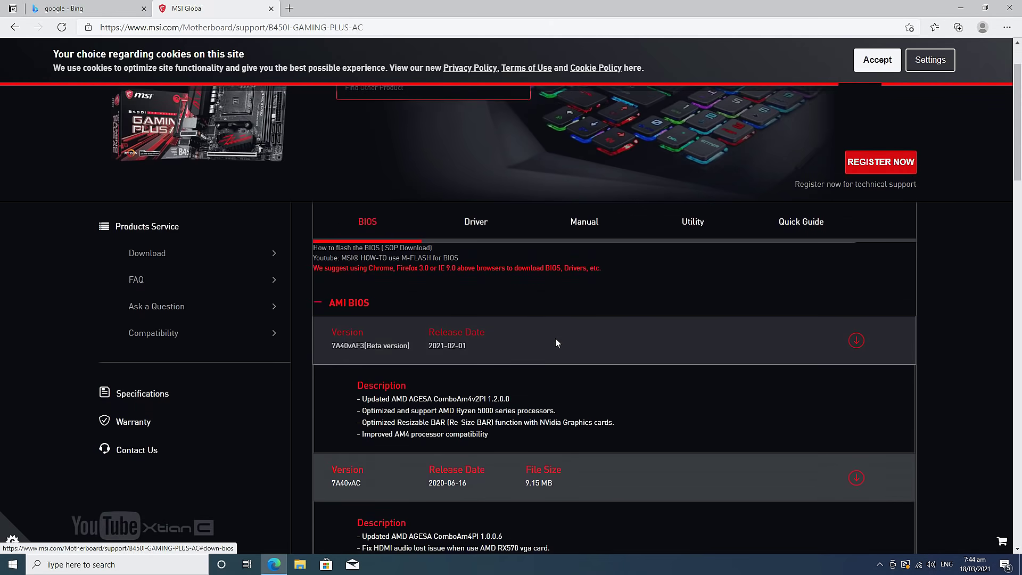
click(476, 219)
click(366, 224)
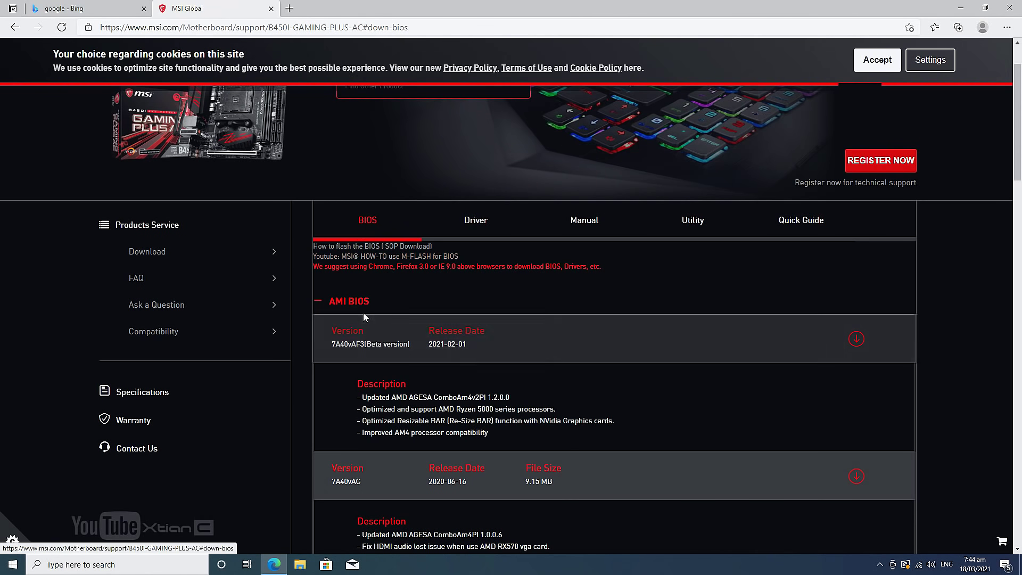
scroll(384, 317, up, 2)
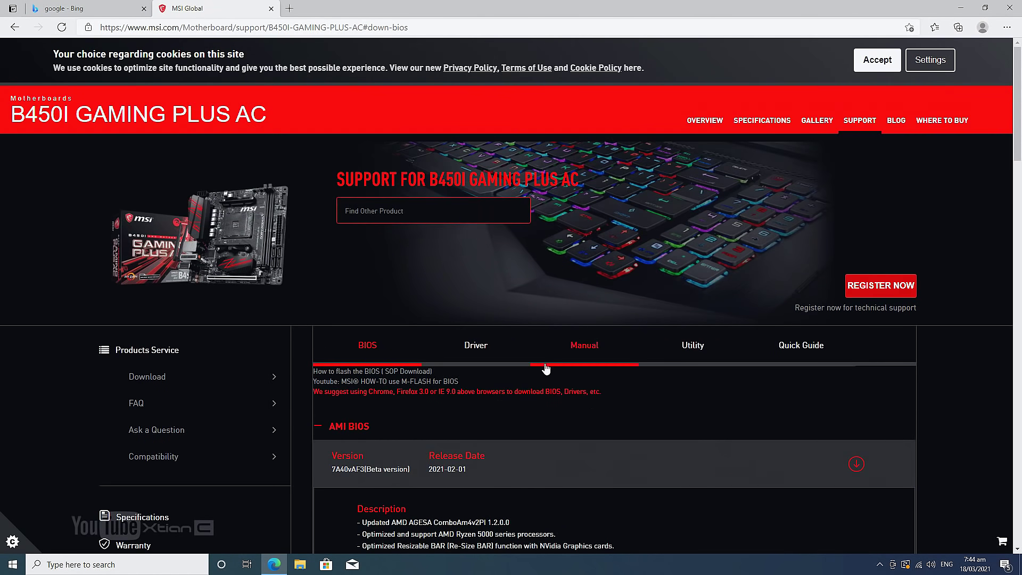
- Show the motherboard's driver downloads for the Win10 64 operating system
click(489, 348)
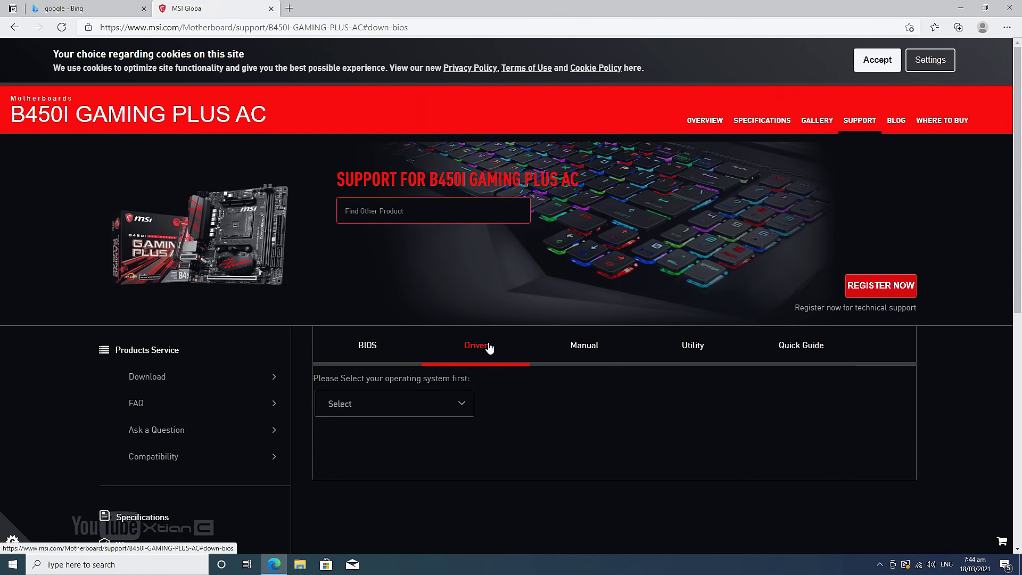
scroll(512, 368, down, 2)
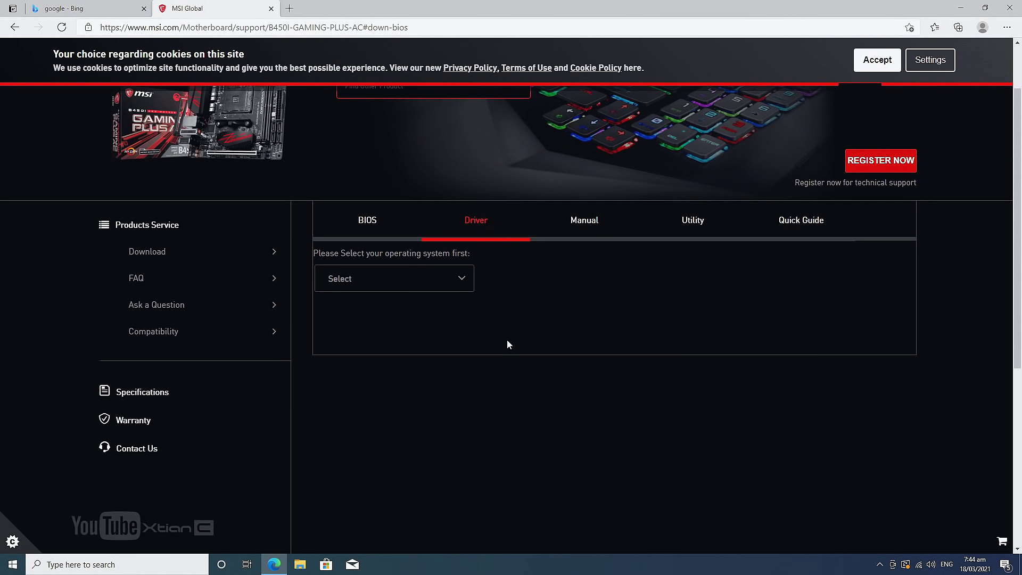
click(462, 284)
click(375, 274)
click(462, 284)
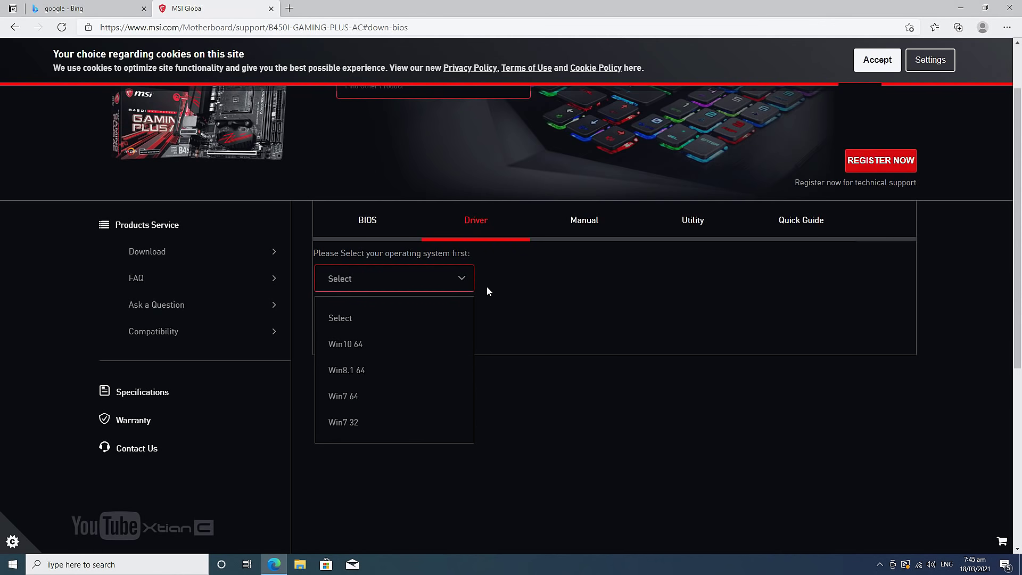
click(391, 346)
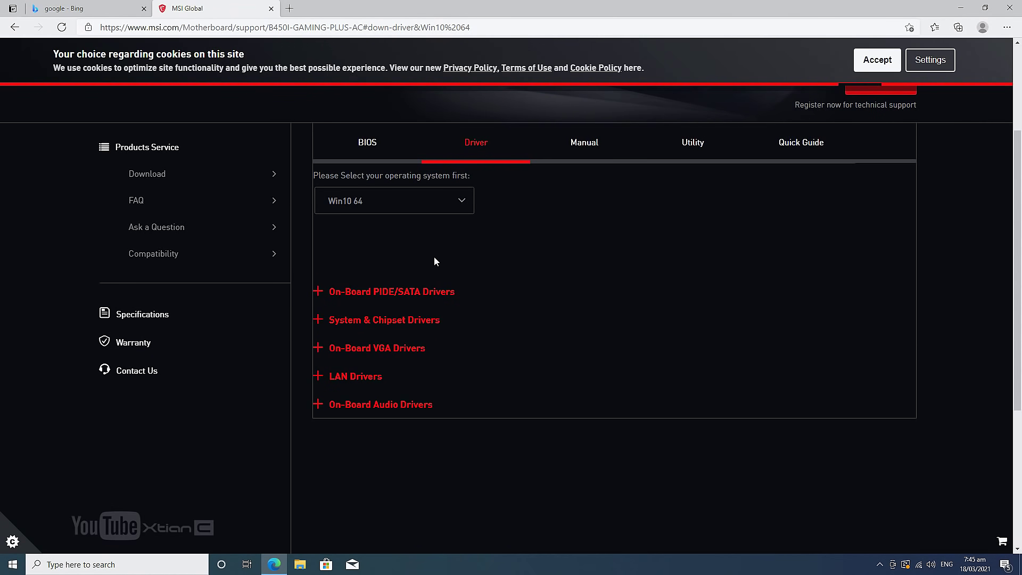
- Download the AM4 RAID Driver and the AMD Chipset Driver from their driver categories
click(387, 308)
click(856, 330)
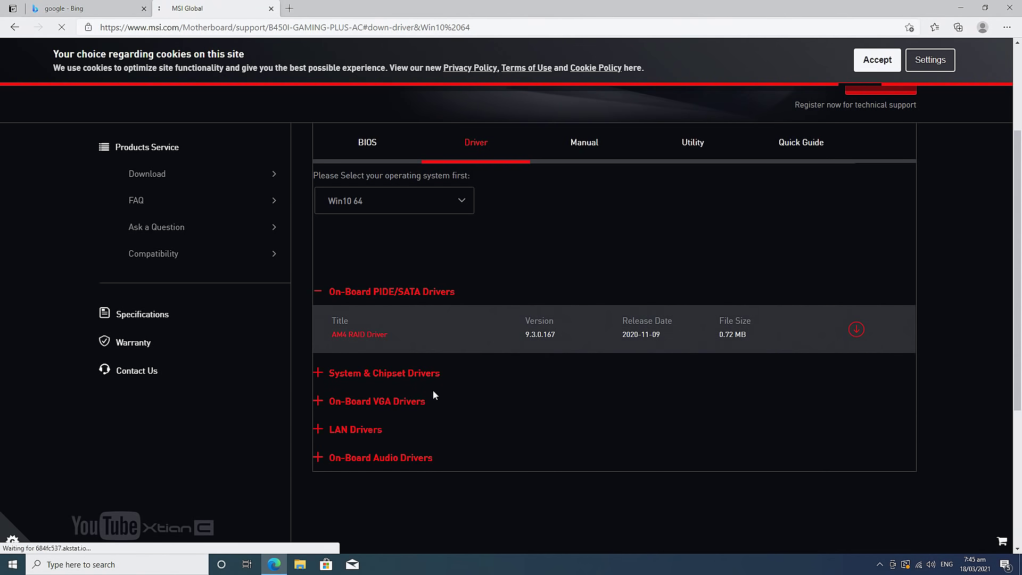
click(392, 374)
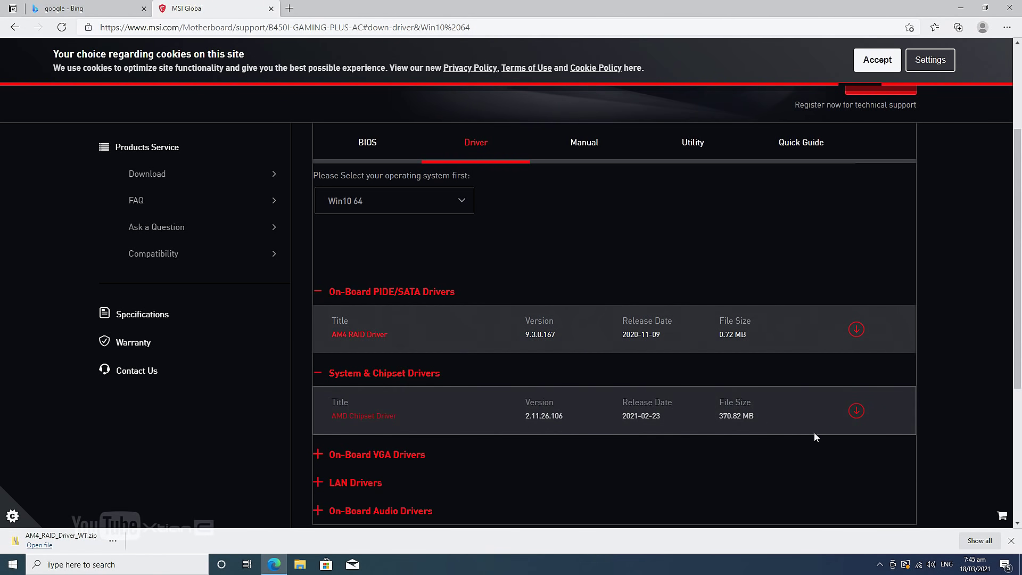
click(856, 411)
- Expand the On-Board VGA Drivers category and download the AMD Graphics Drivers
scroll(480, 413, down, 1)
click(374, 382)
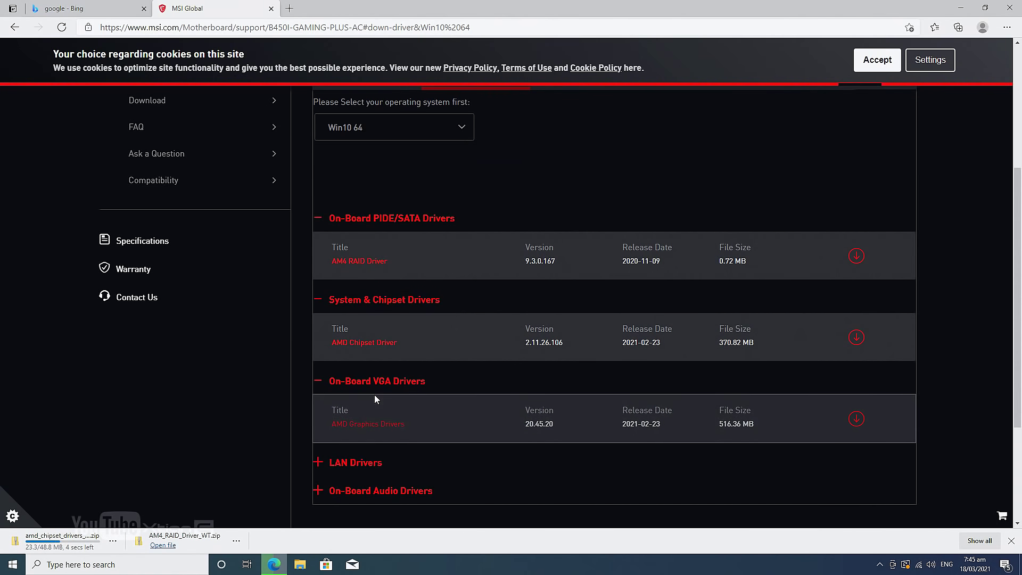
click(856, 419)
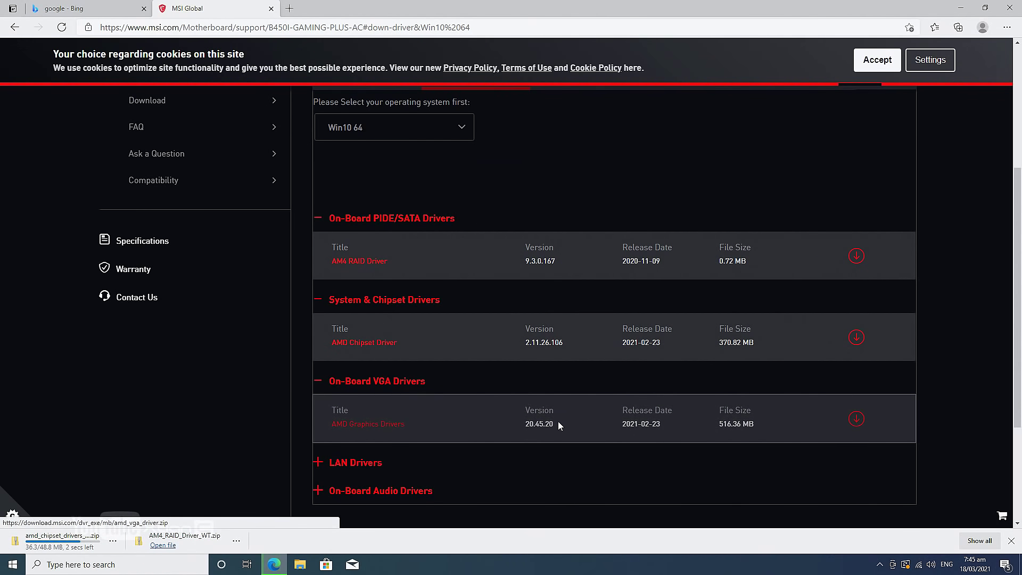
- Expand the LAN Drivers category and download the BlueTooth, Intel WiFi and Realtek PCI-E Ethernet drivers
scroll(479, 410, down, 1)
click(375, 391)
scroll(405, 402, down, 1)
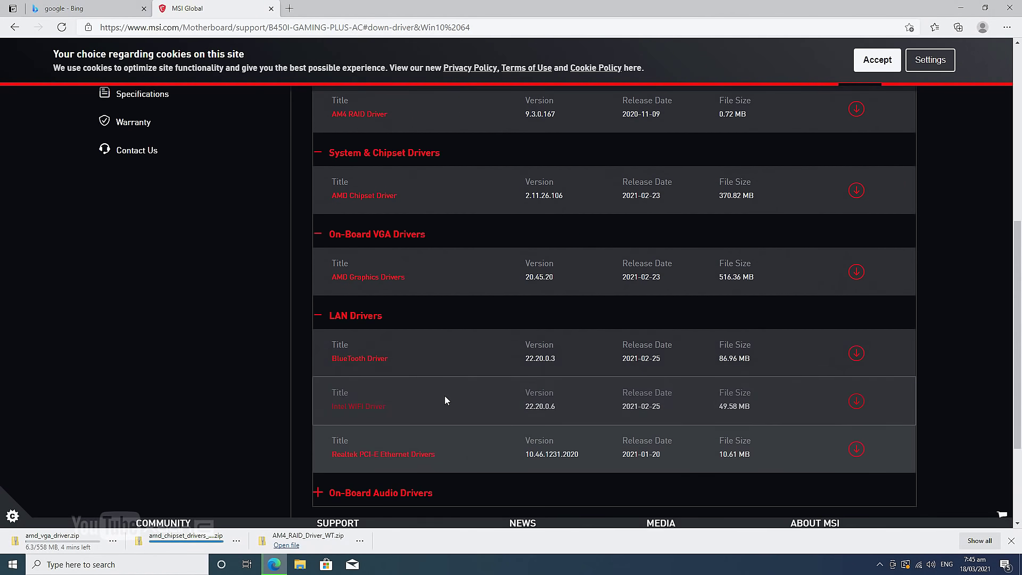
scroll(445, 394, down, 1)
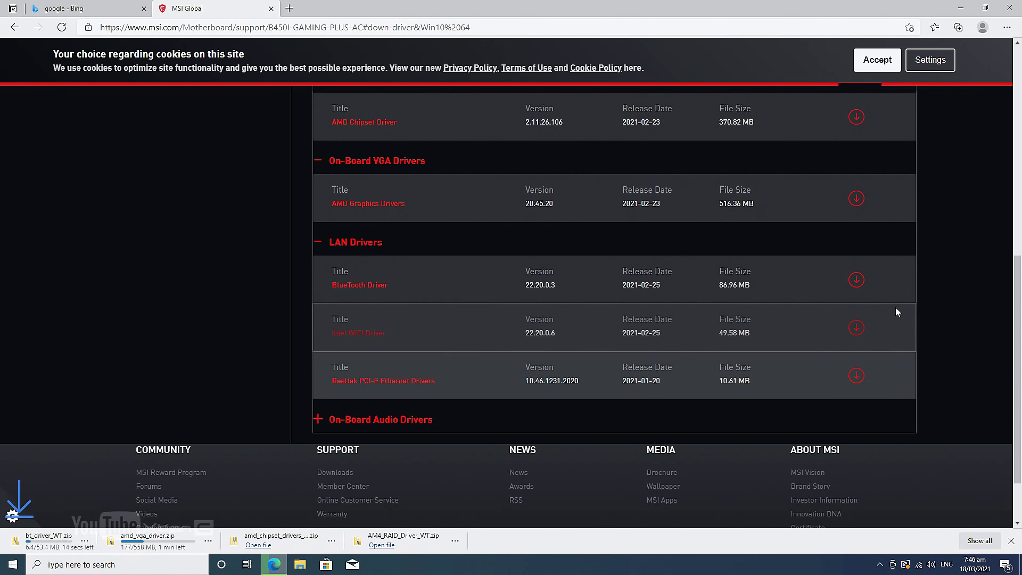
click(879, 330)
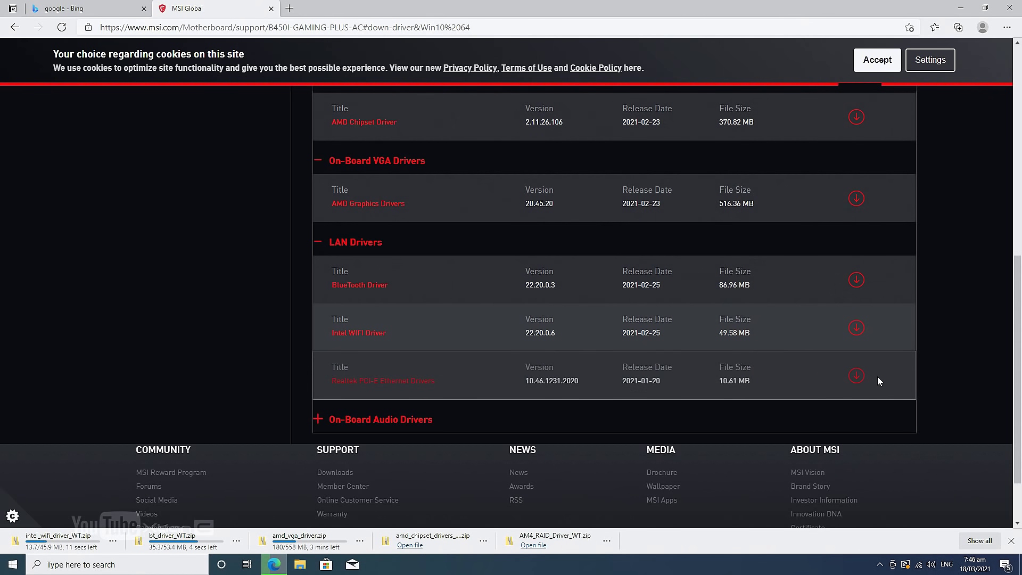
click(857, 375)
- Expand the On-Board Audio Drivers category and download the Realtek HD Universal Driver
scroll(882, 369, down, 2)
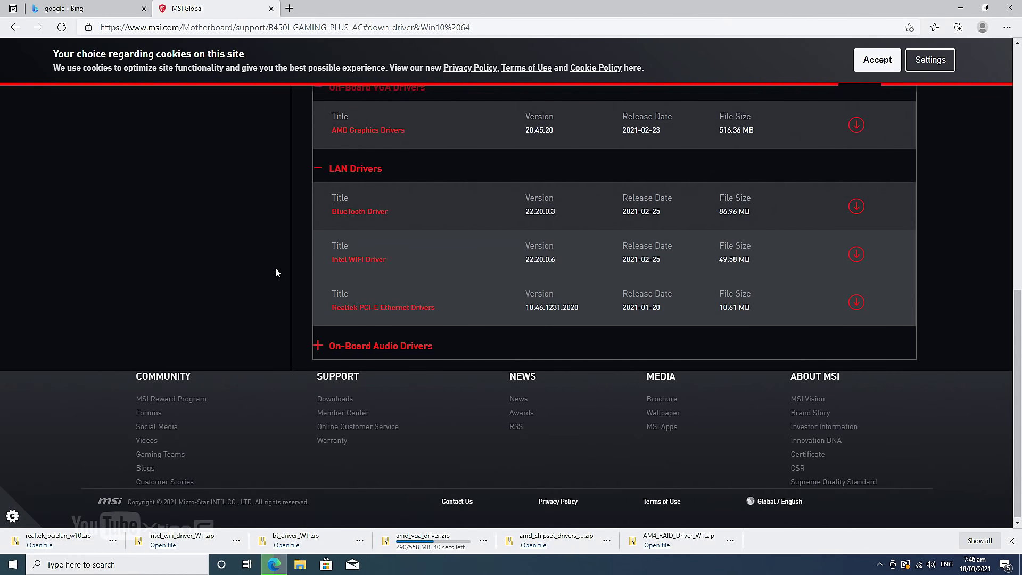
click(364, 347)
scroll(404, 345, down, 1)
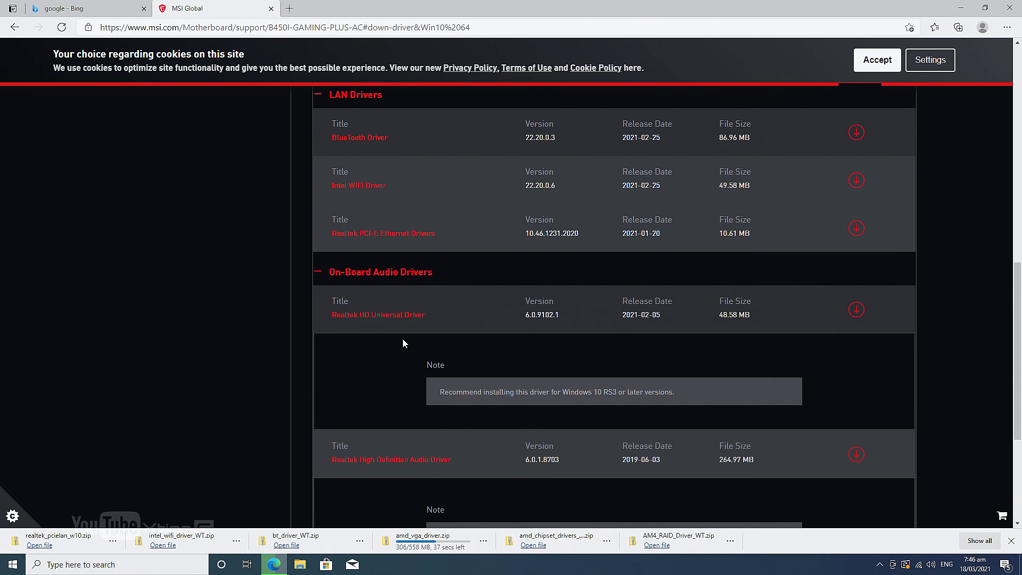
click(414, 317)
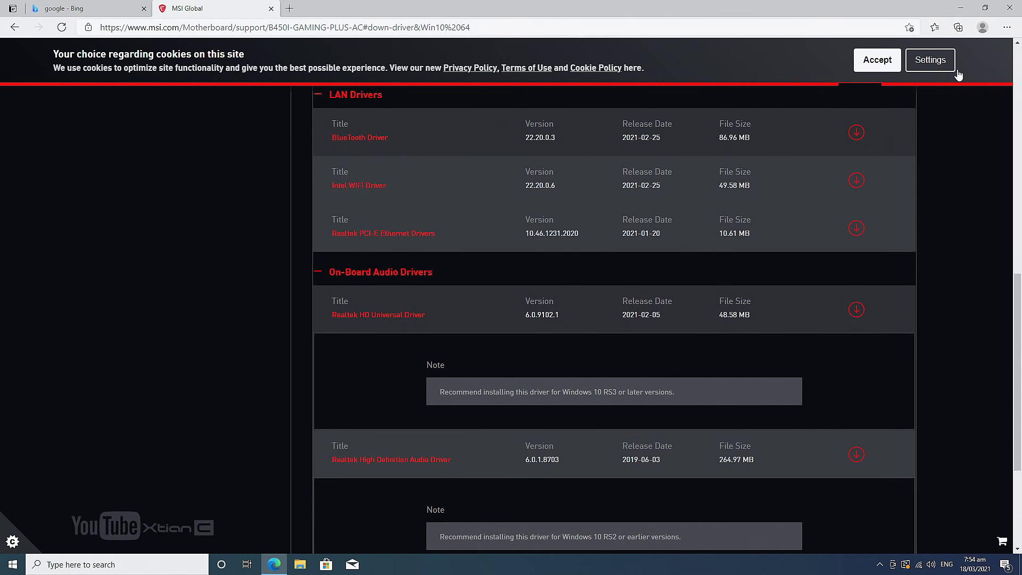
- Minimize the browser, open the Downloads folder in File Explorer and check the downloaded driver archives
click(960, 8)
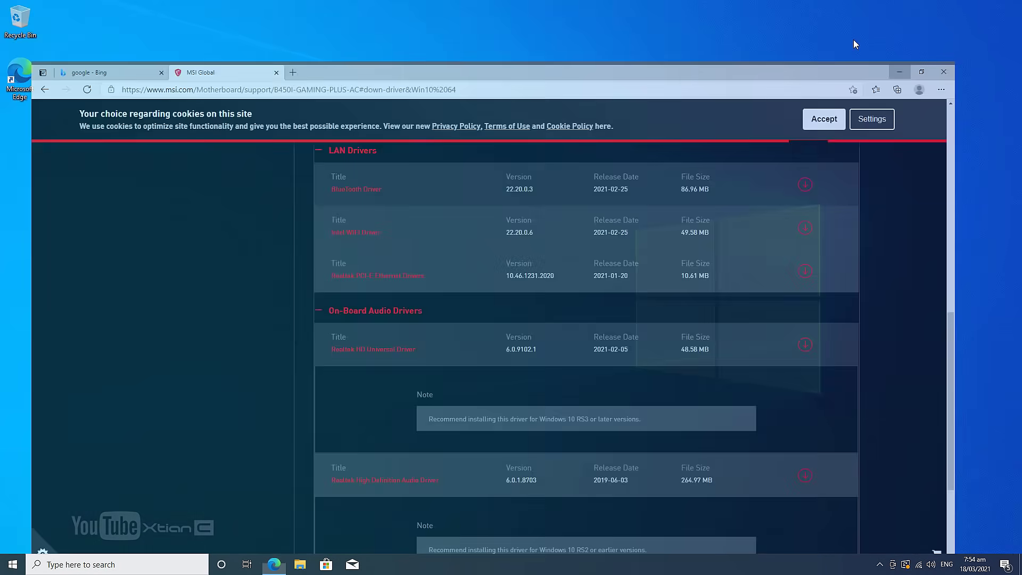
click(300, 564)
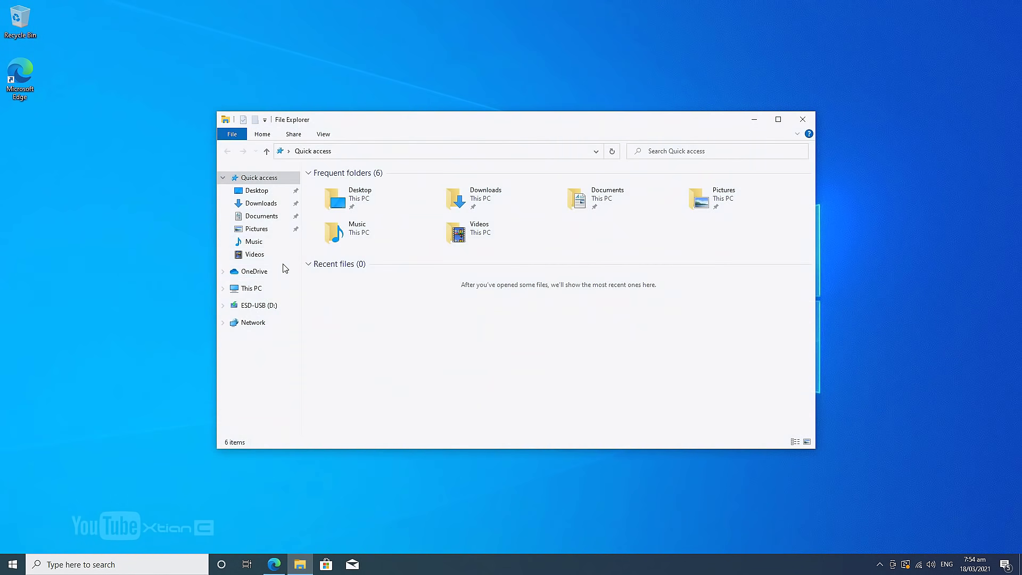
click(261, 204)
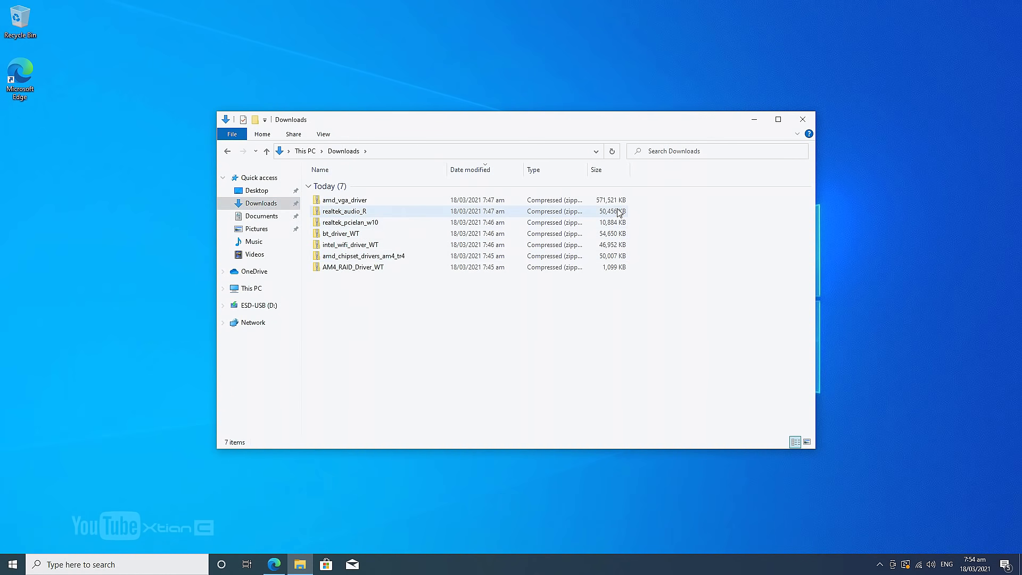
drag(646, 202, 576, 261)
click(358, 321)
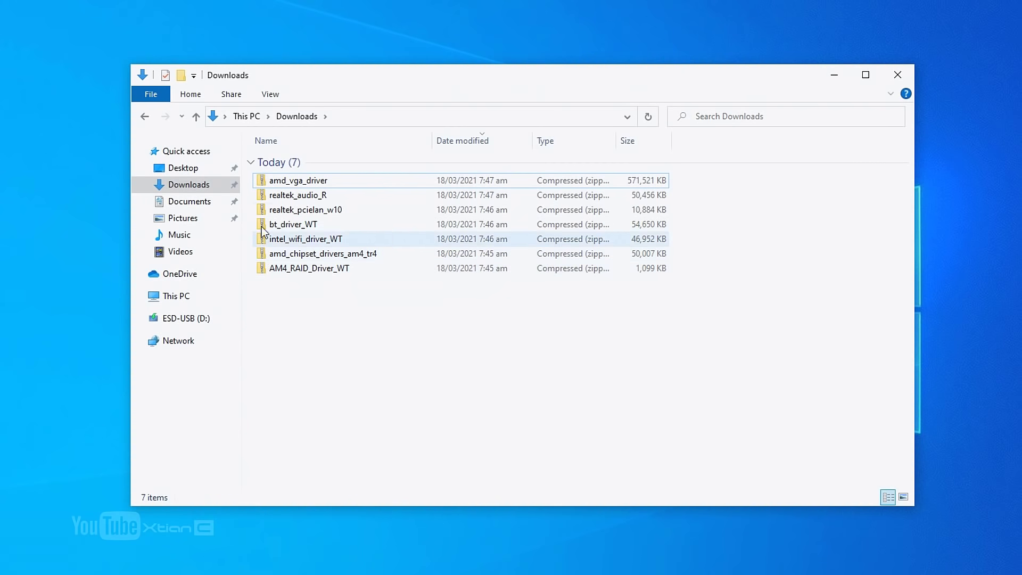
- Extract the amd_vga_driver archive into its default folder inside Downloads
click(393, 181)
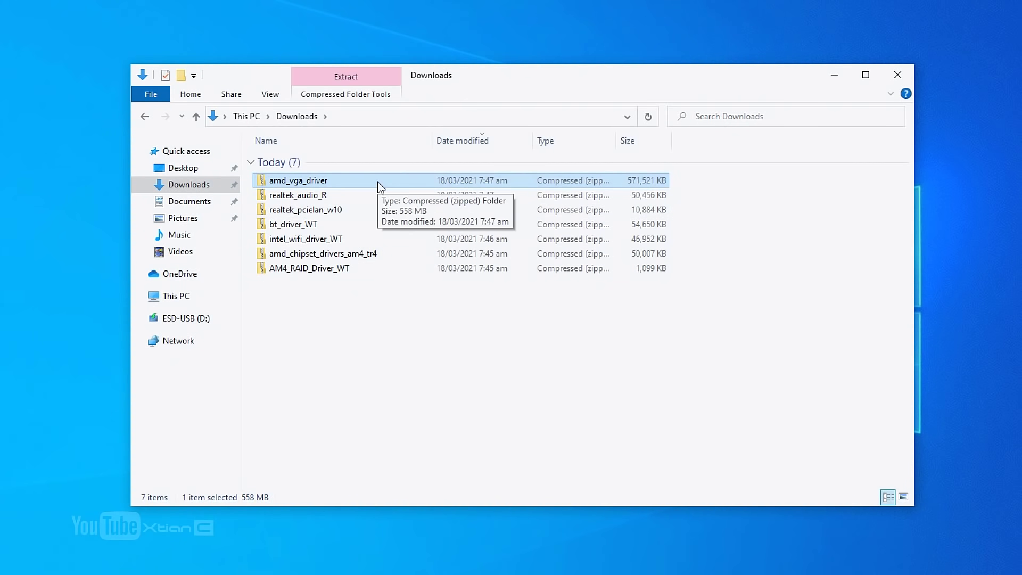
right_click(378, 181)
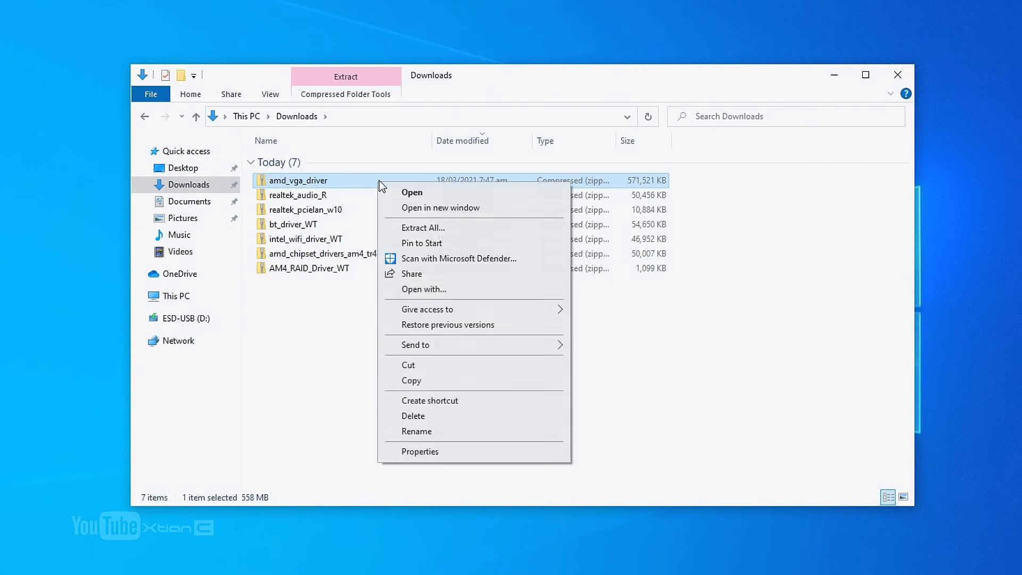
click(433, 229)
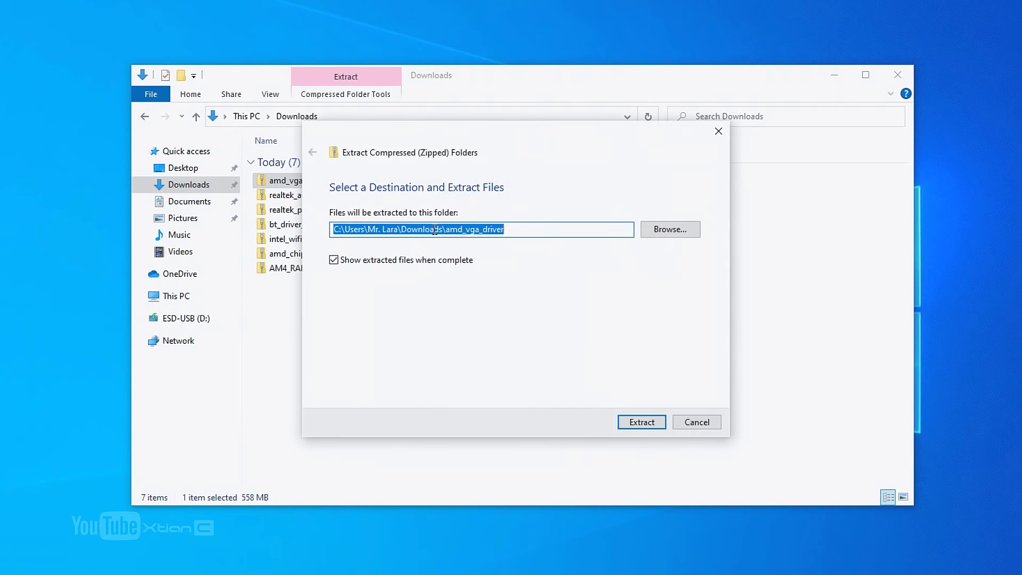
click(634, 422)
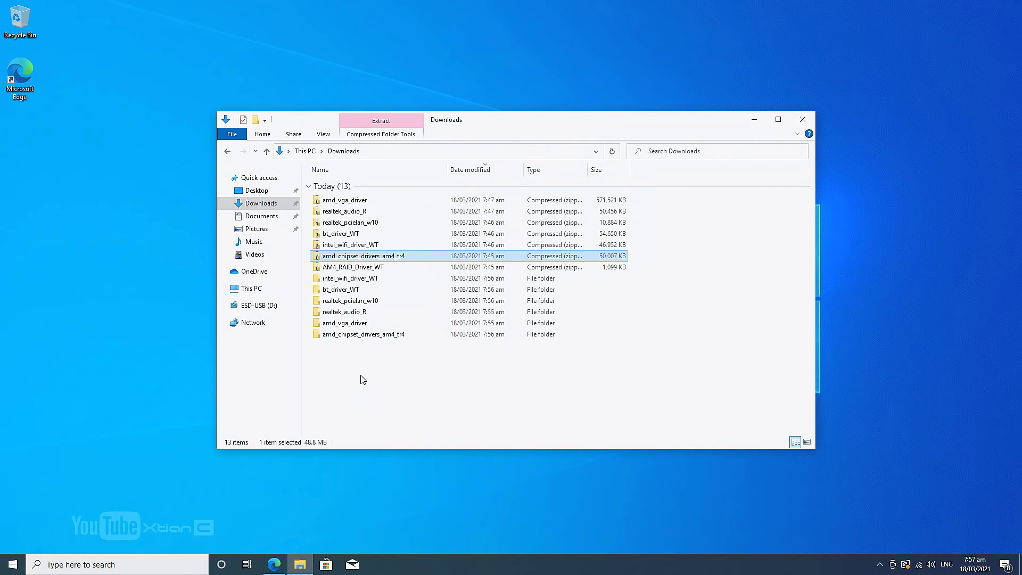
- Move the six extracted driver folders from Downloads to the desktop and minimize the File Explorer window
drag(362, 379, 355, 277)
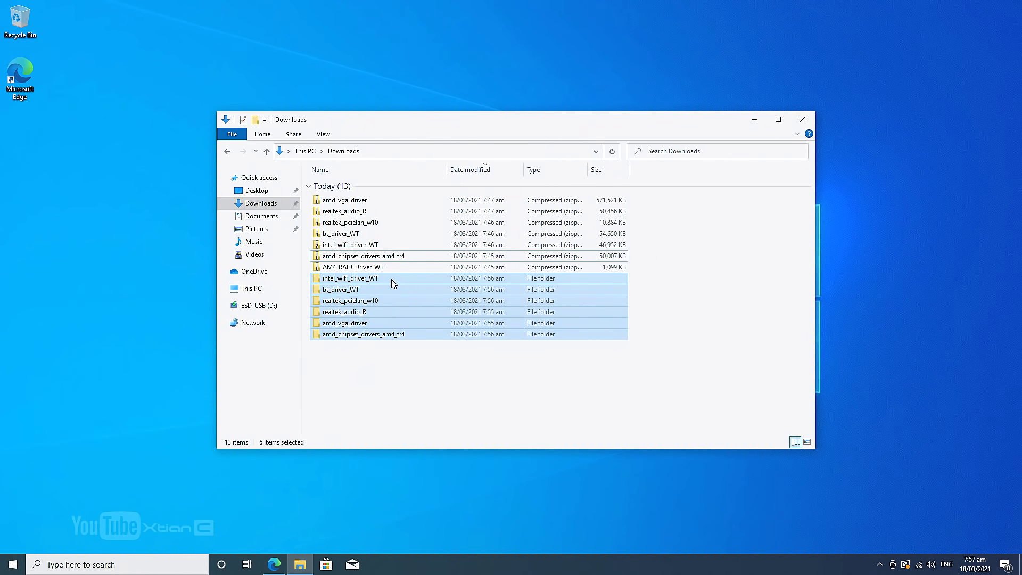
right_click(392, 279)
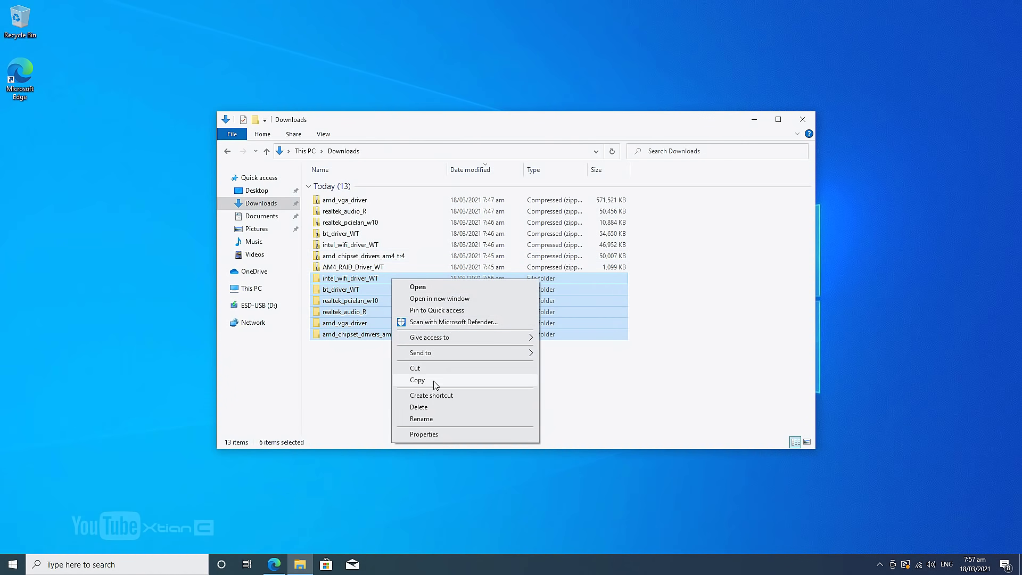
click(417, 379)
right_click(167, 275)
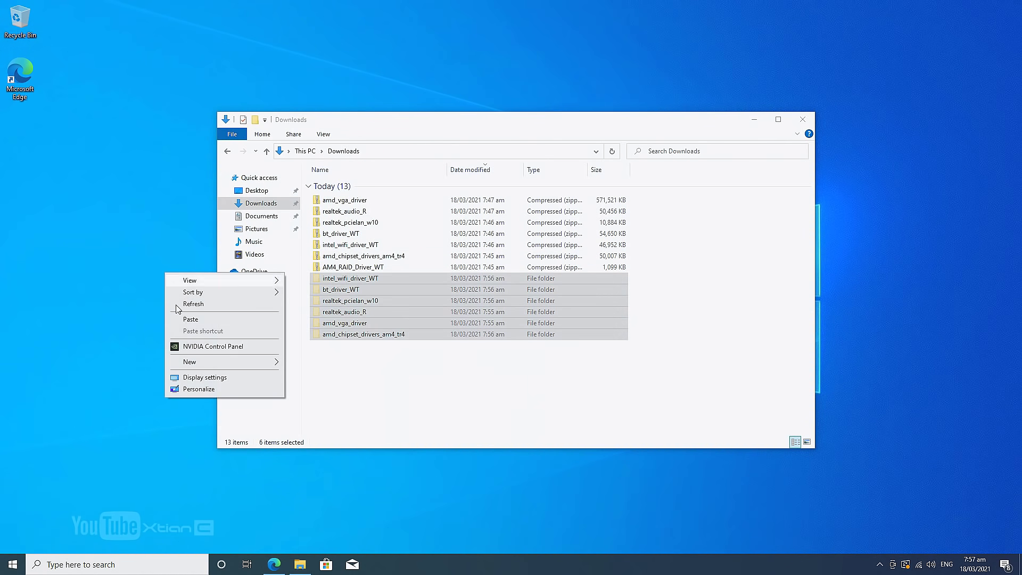
click(193, 319)
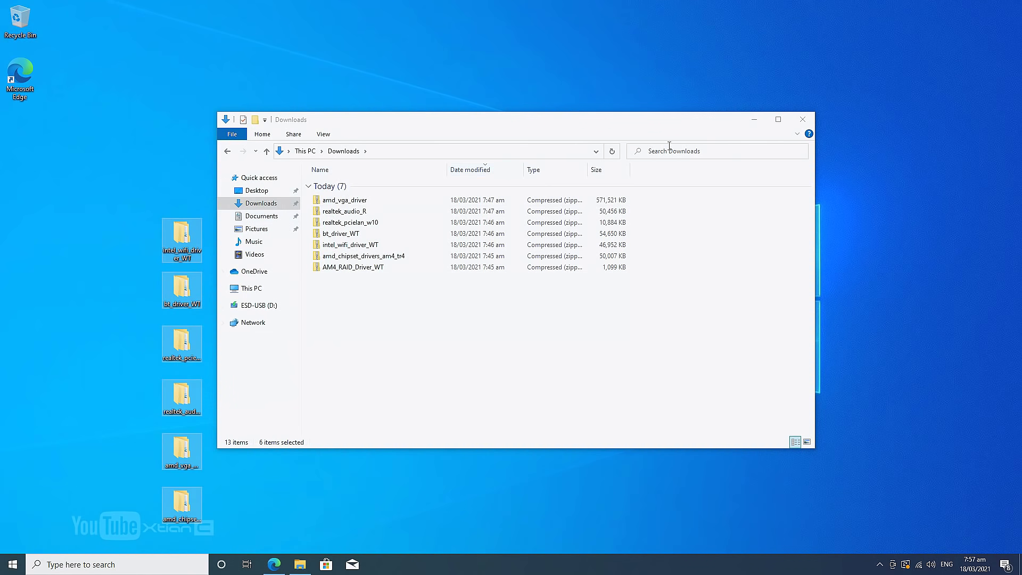
click(753, 119)
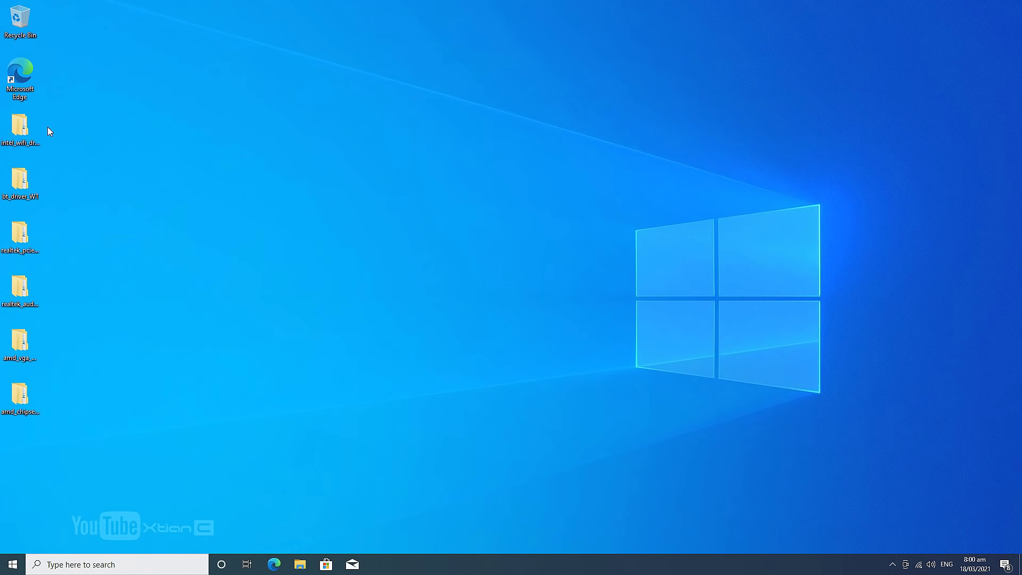
- Launch the wireless setup application from the Intel WIFI\UWD\Win64\Installer folder inside intel_wifi_driver_WT on the desktop
double_click(33, 128)
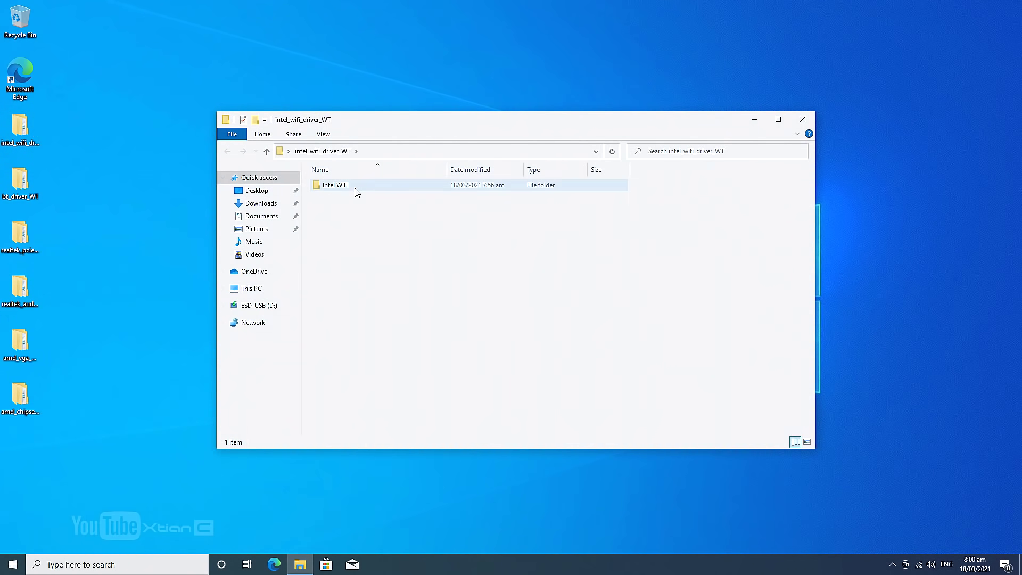
double_click(355, 189)
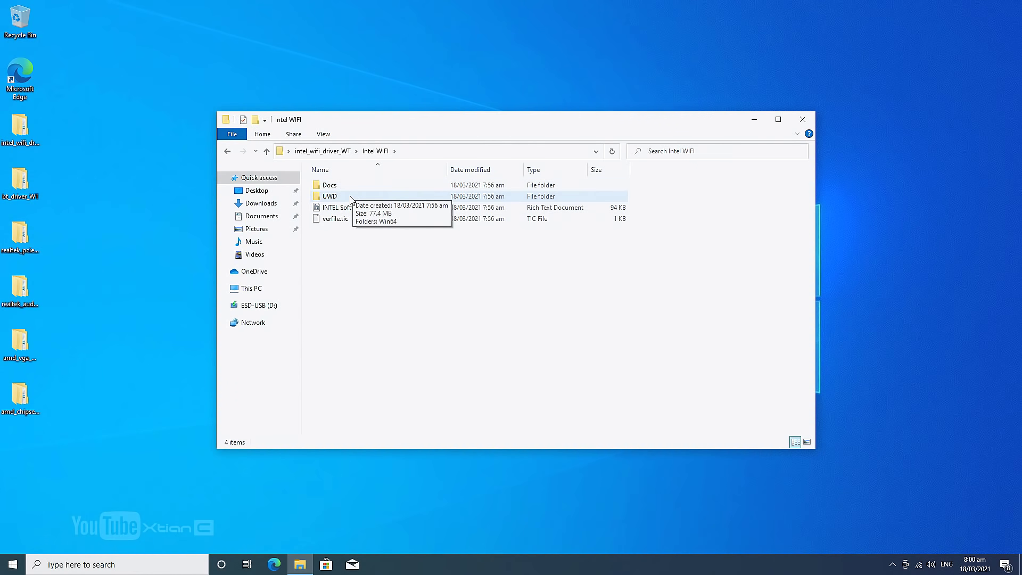
double_click(354, 197)
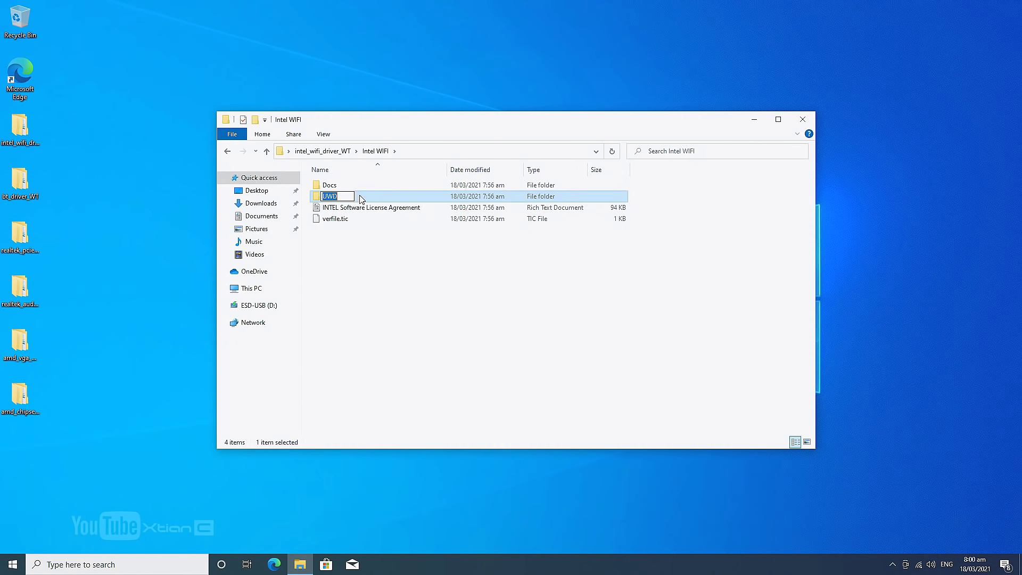
double_click(357, 187)
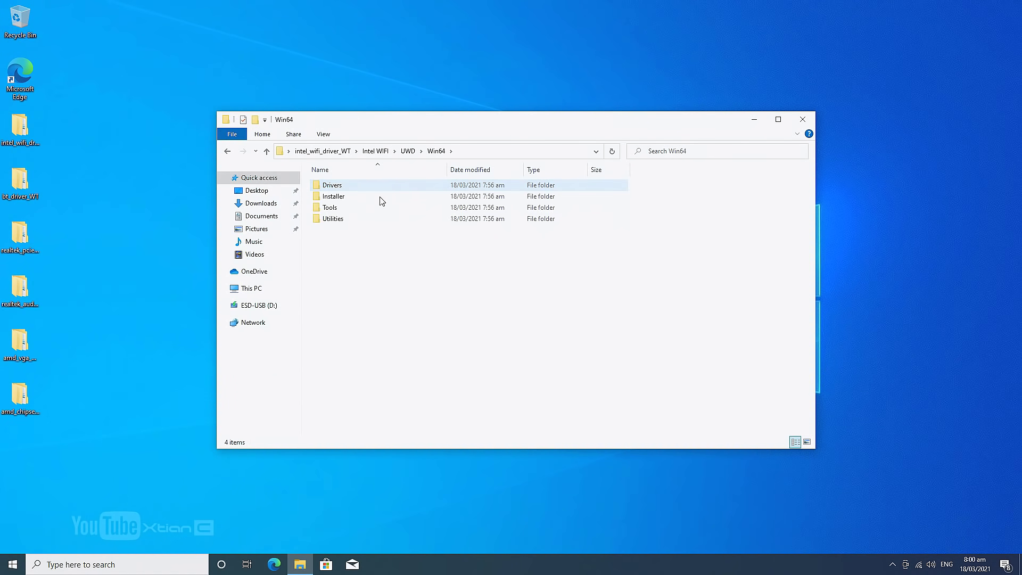
double_click(355, 196)
double_click(378, 197)
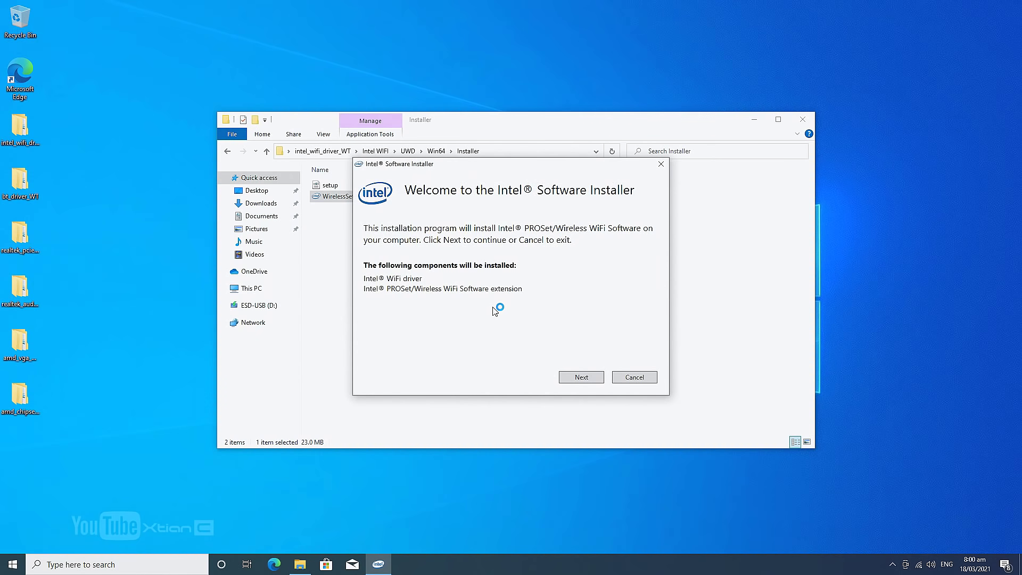
- Accept the license terms, install the Intel PROSet/Wireless WiFi Software, finish the installer and close its folder window
click(583, 377)
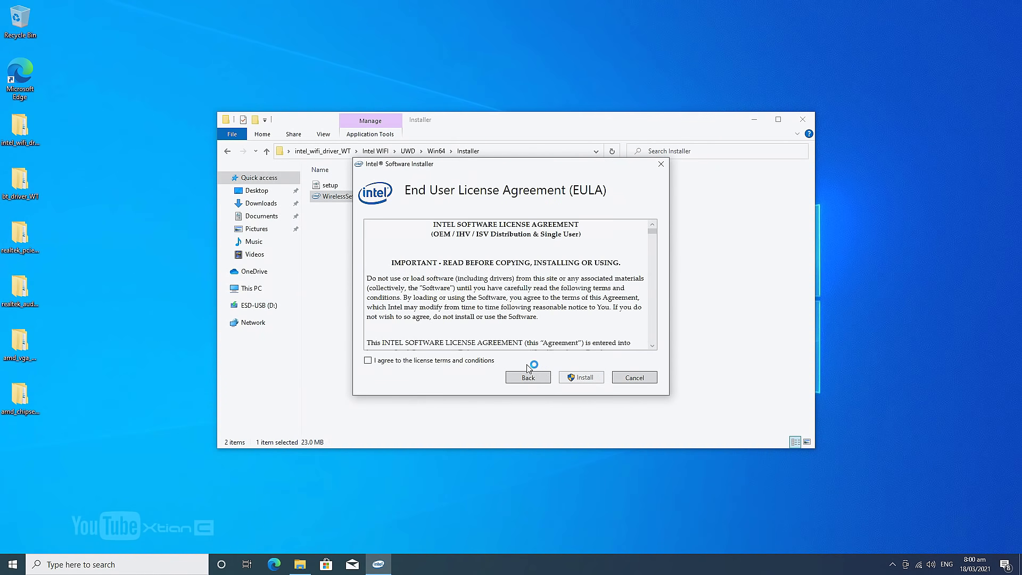
click(483, 362)
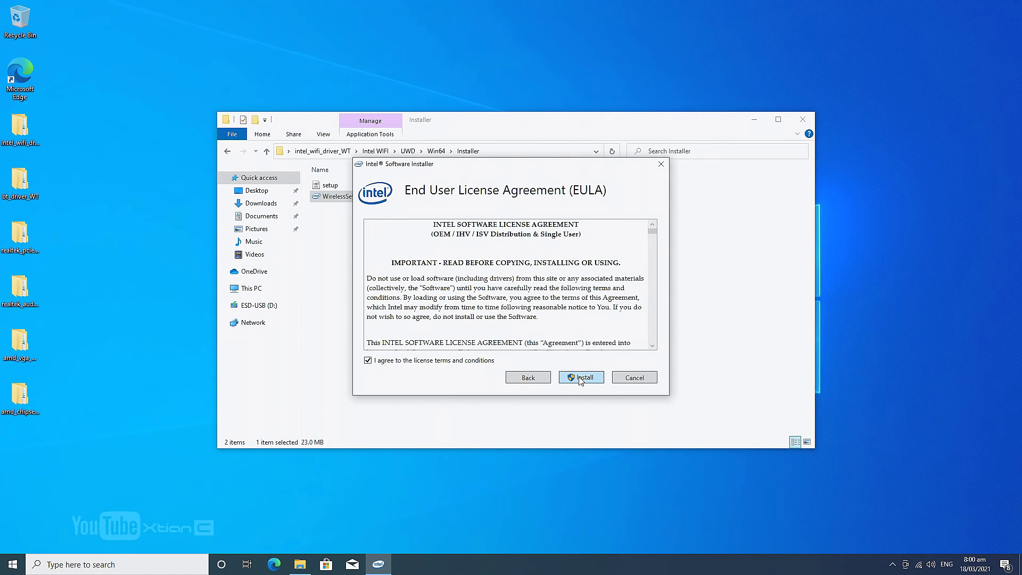
click(580, 379)
click(495, 356)
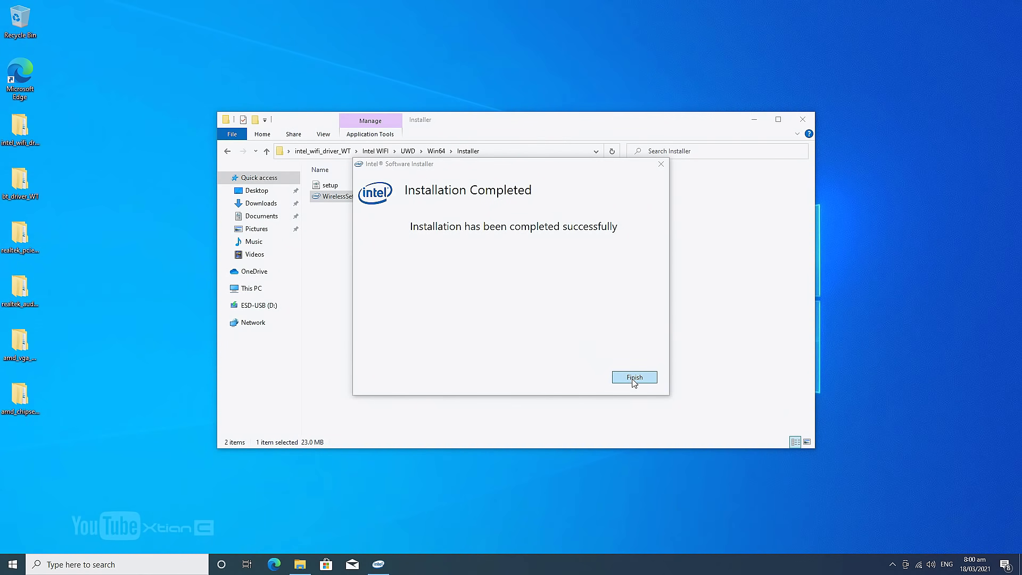
click(634, 377)
click(802, 119)
- Launch the Intel Bluetooth installer package from the Intel BT\Win10_UWD folder inside bt_driver_WT on the desktop
double_click(20, 181)
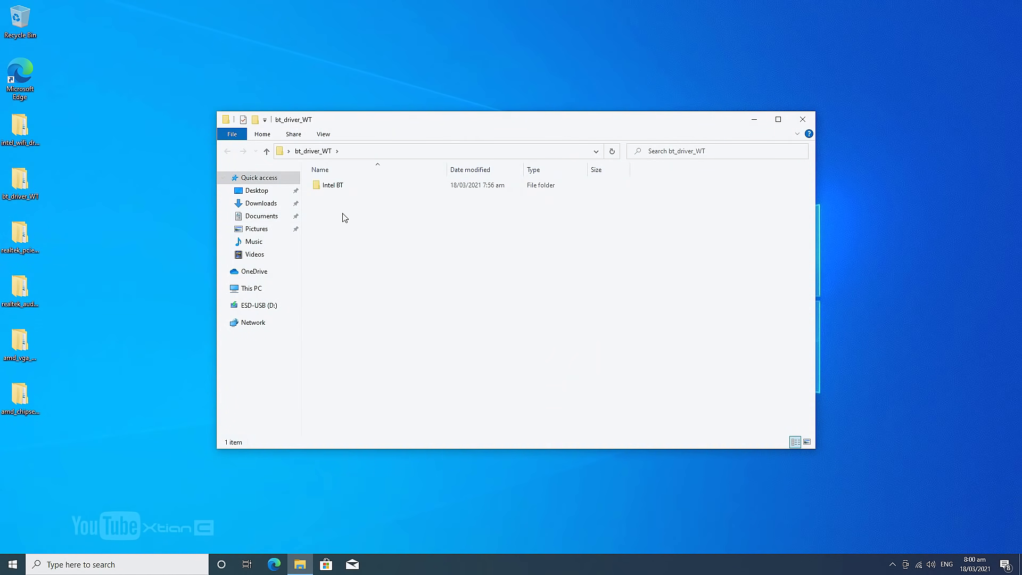
double_click(338, 184)
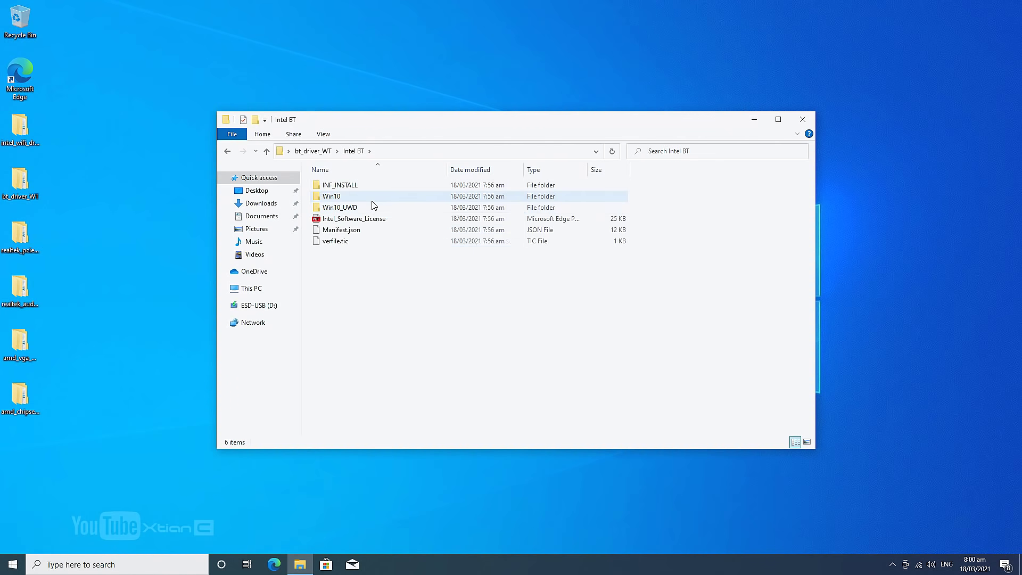
double_click(372, 208)
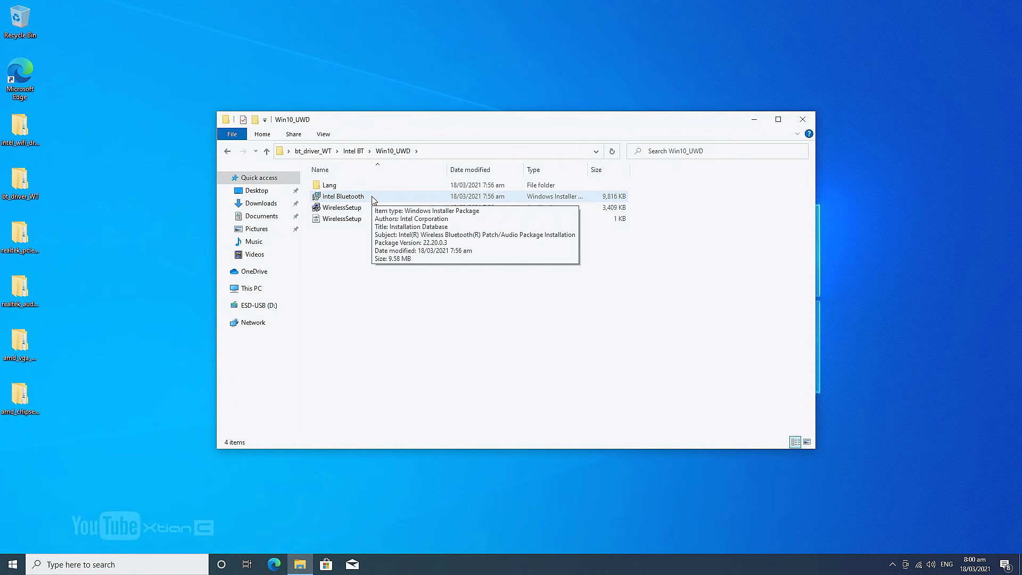
double_click(372, 198)
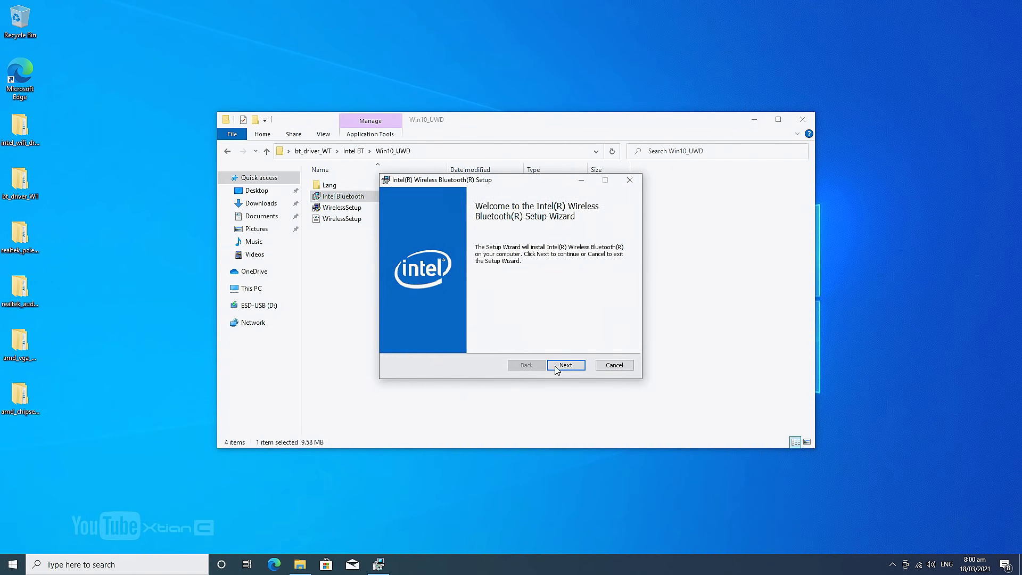
- Accept the license agreement, install Intel Wireless Bluetooth, allow the app to make changes and finish the setup wizard
click(552, 368)
click(461, 342)
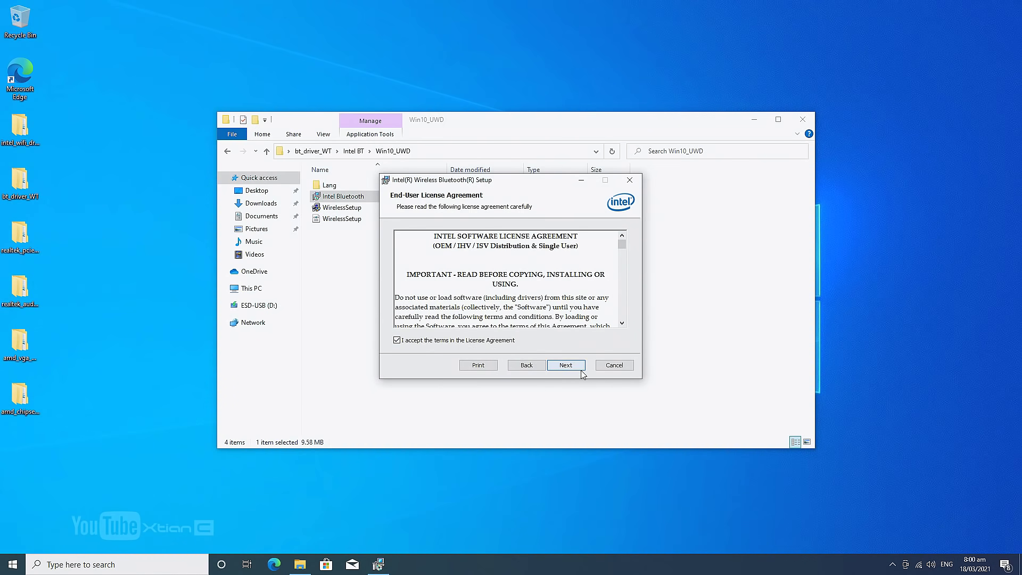
click(572, 366)
click(456, 238)
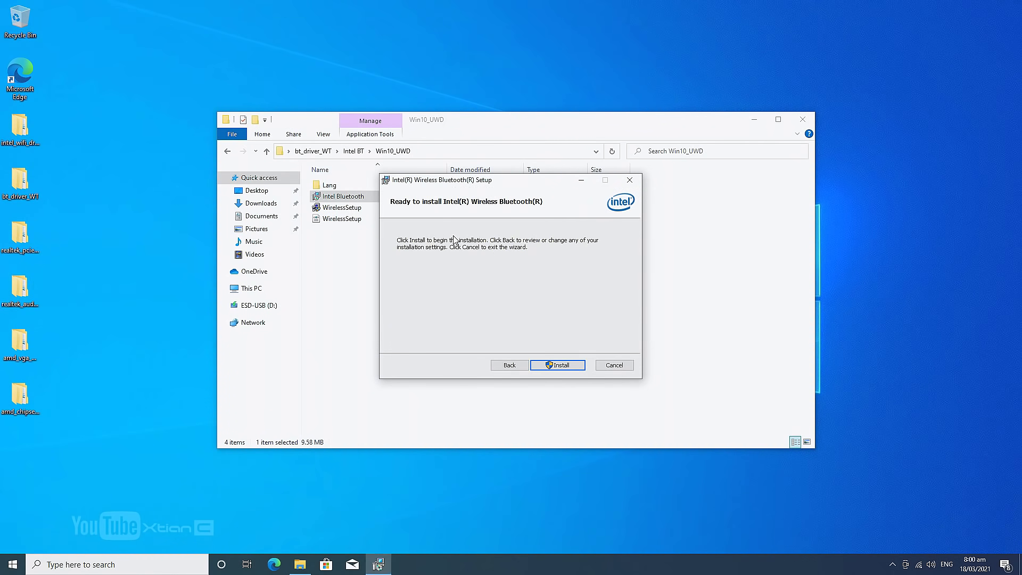
click(570, 365)
click(478, 352)
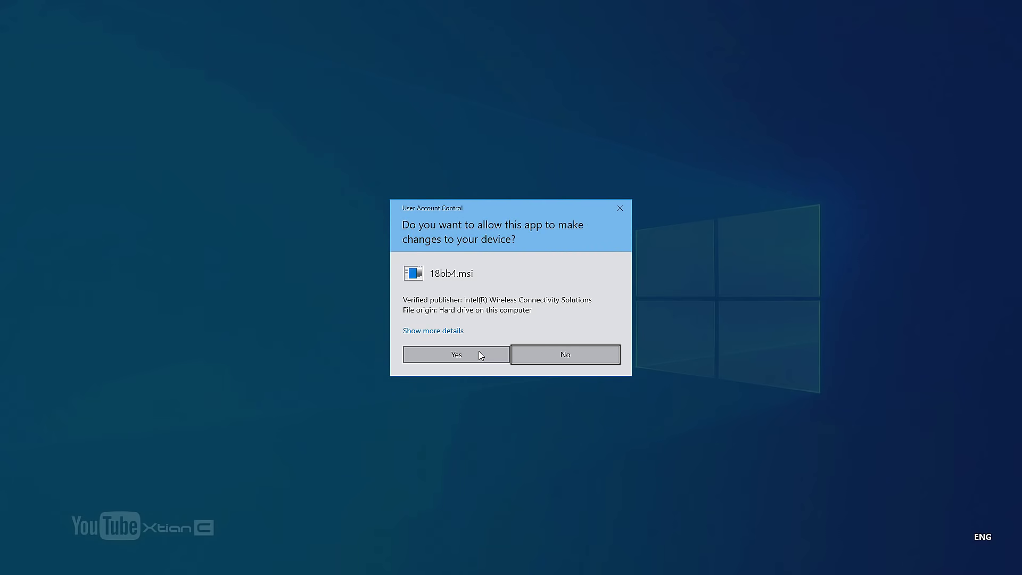
click(566, 365)
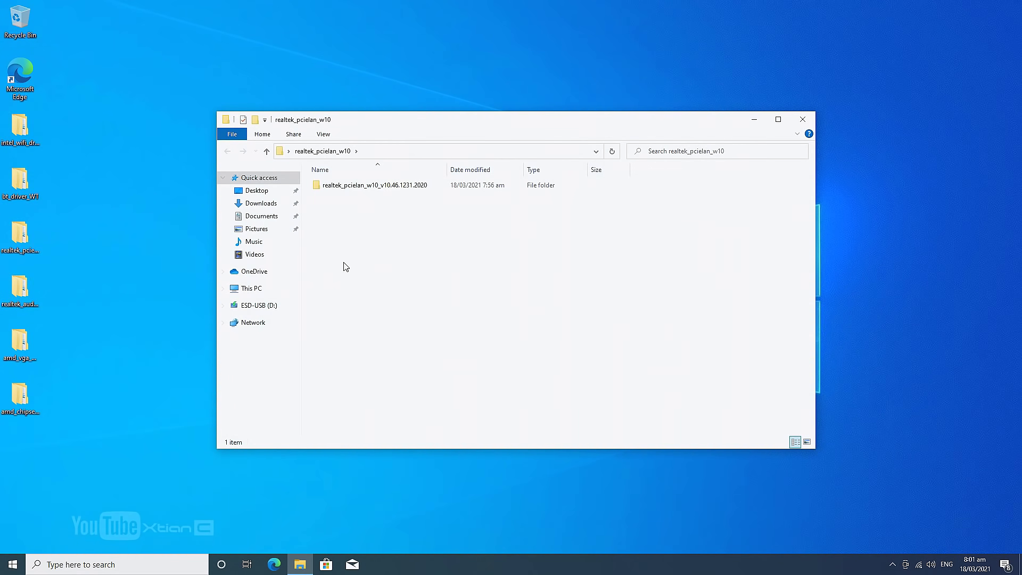
- Run the setup application in the realtek_pcielan_w10_v10.46.1231.2020 folder and allow it to make changes to the device
double_click(359, 187)
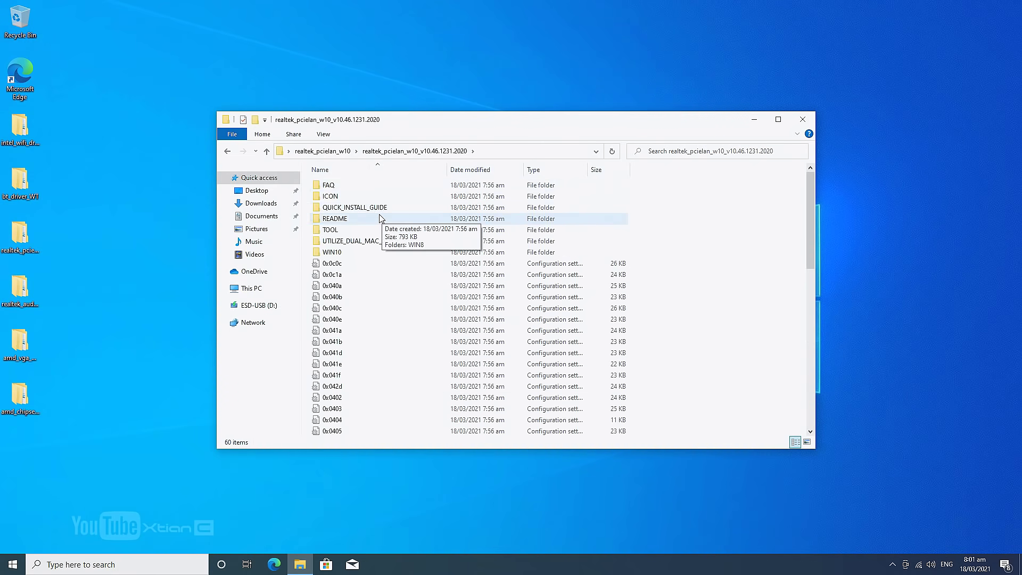
scroll(430, 347, down, 10)
scroll(429, 341, down, 3)
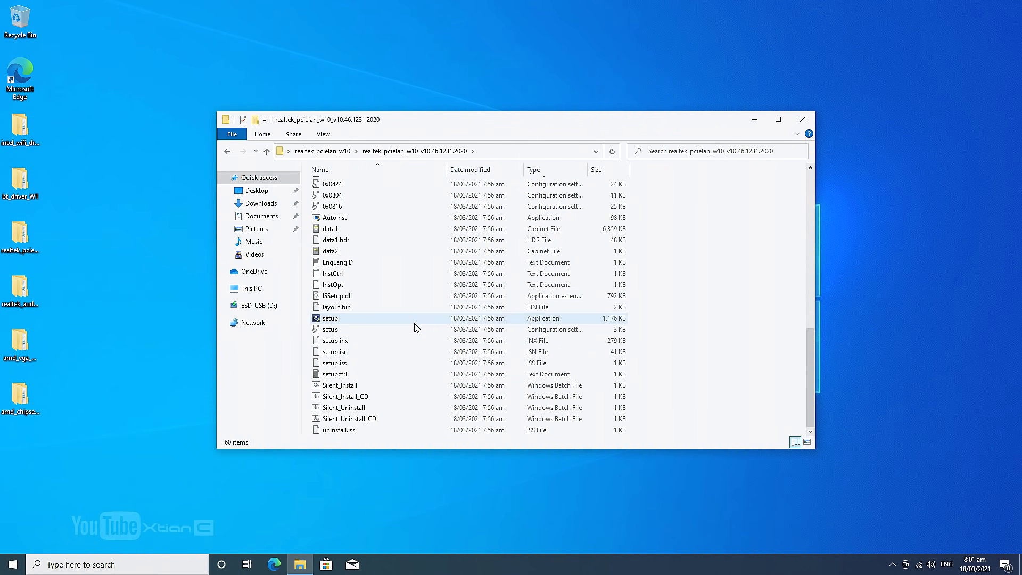
double_click(384, 320)
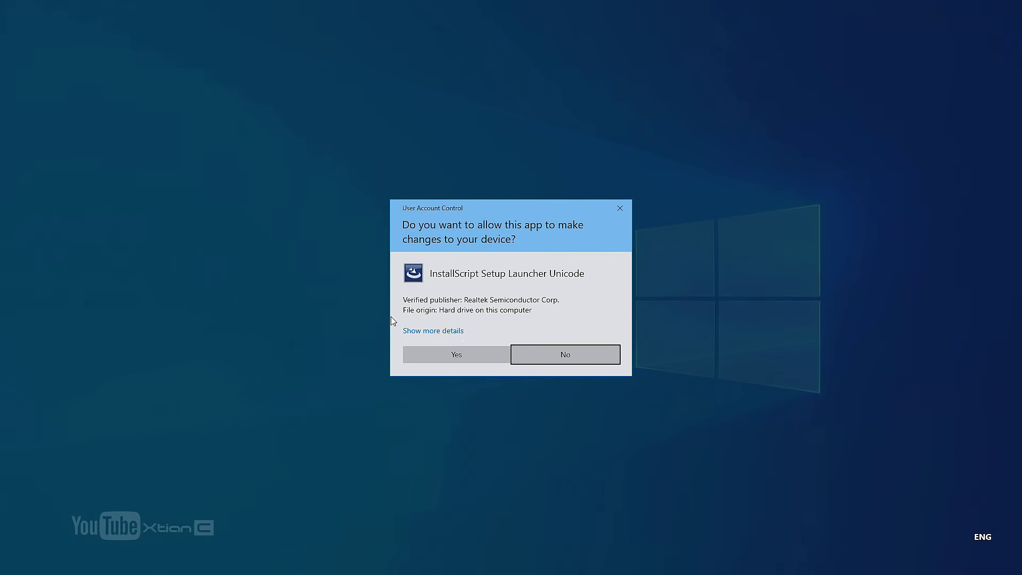
click(457, 354)
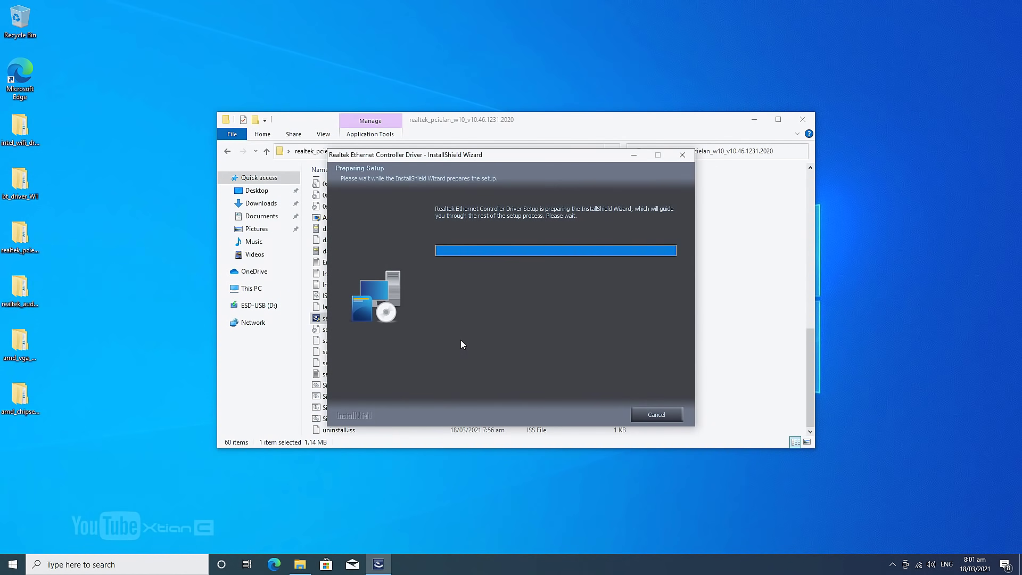
- Install the Realtek Ethernet Controller Driver, finish the InstallShield Wizard and close the driver folder window
click(557, 413)
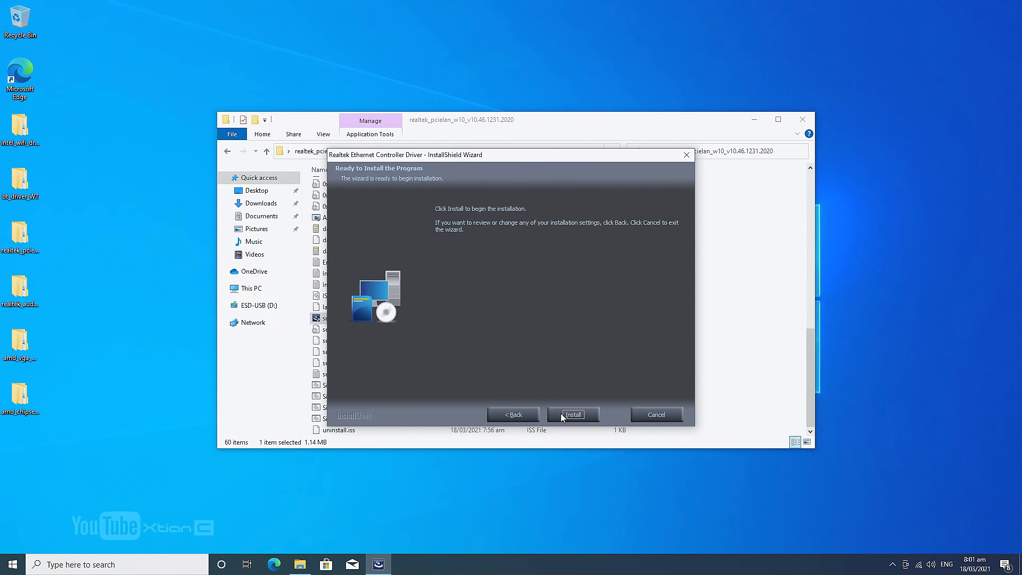
click(560, 413)
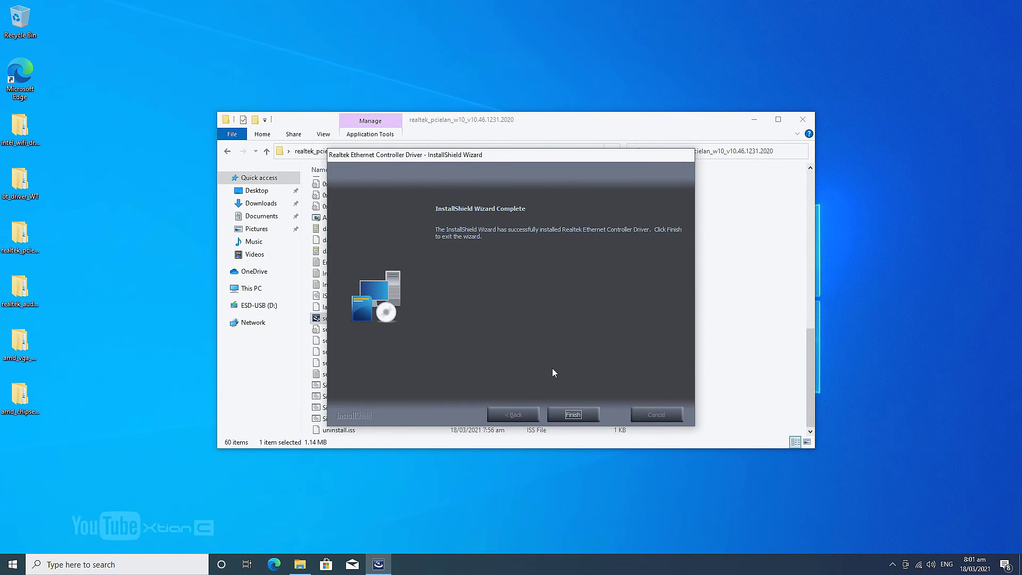
click(589, 414)
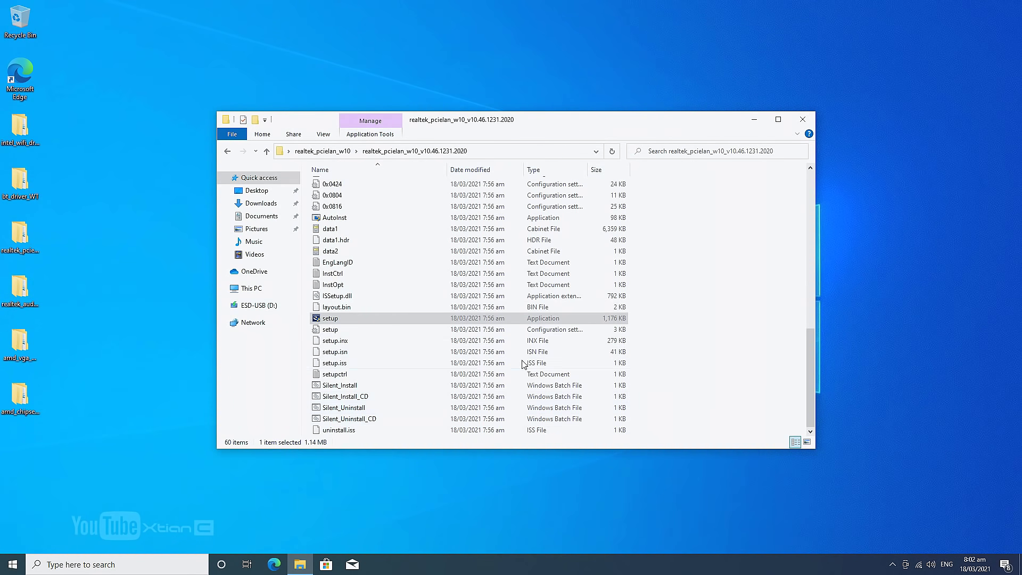
key(alt+F4)
- Install the Realtek audio driver using Setup in realtek_audio_R\Realtek Audio Driver, allow device changes, and finish without restarting the computer
double_click(27, 294)
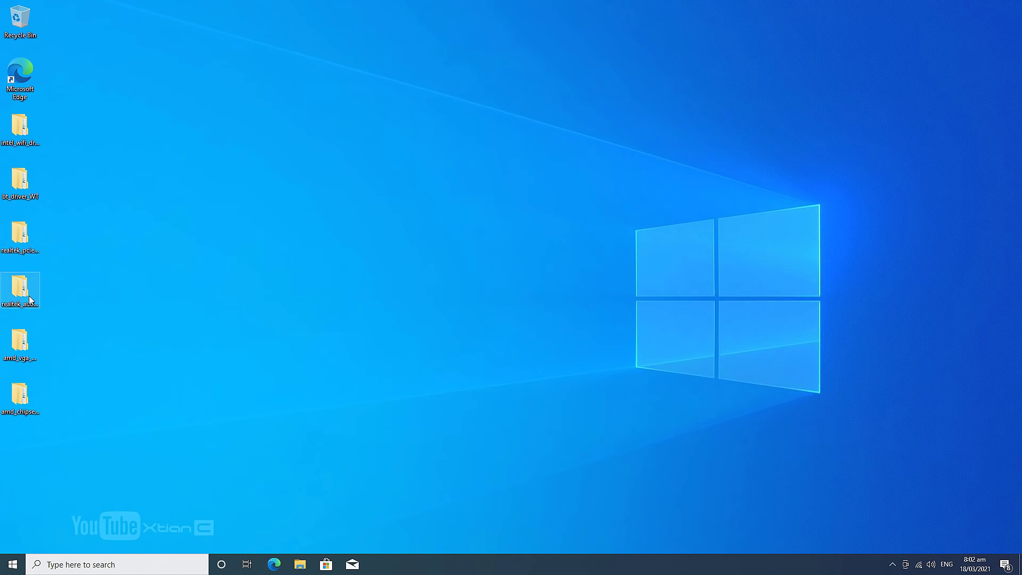
double_click(340, 185)
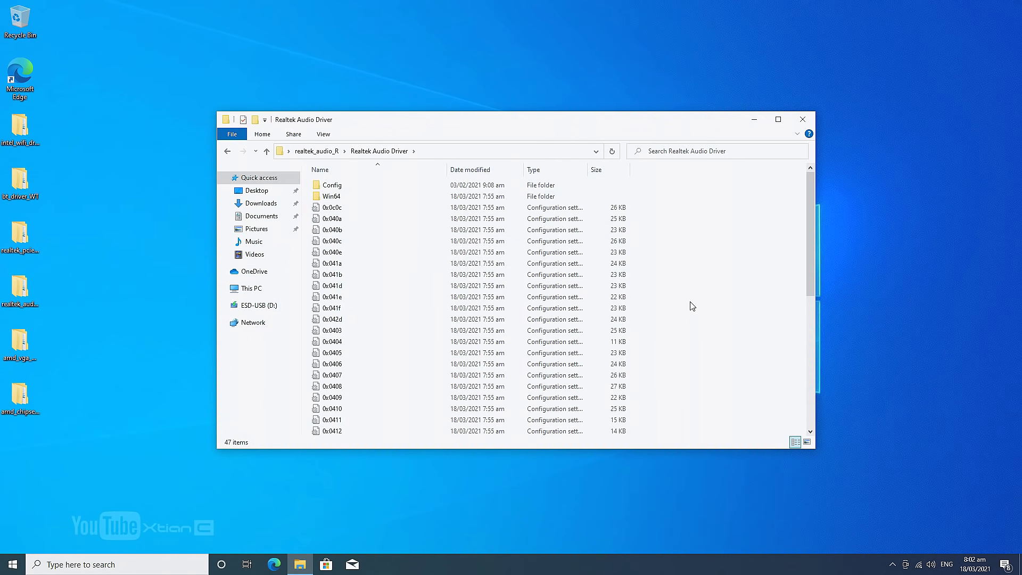
scroll(691, 307, down, 8)
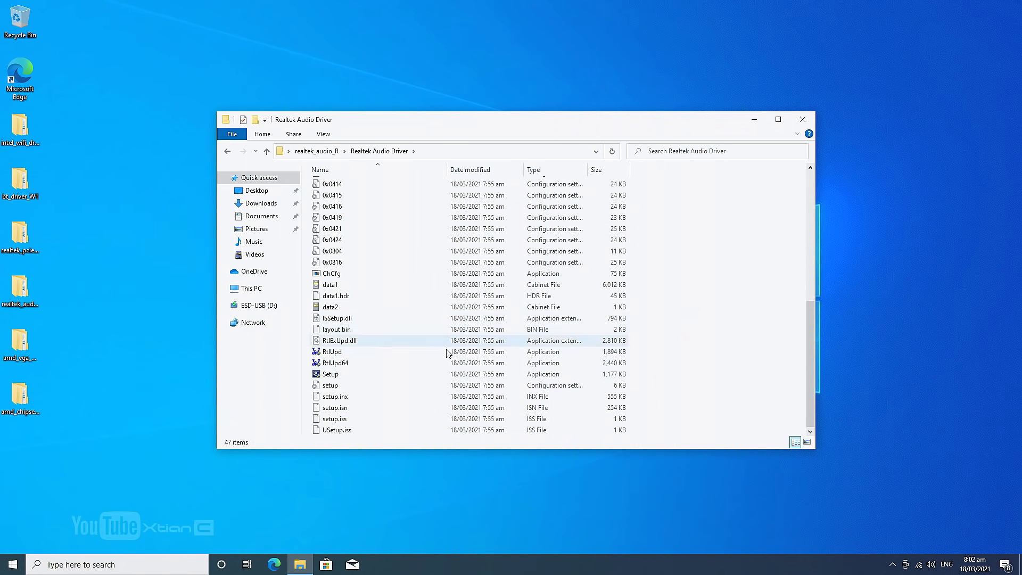
double_click(341, 374)
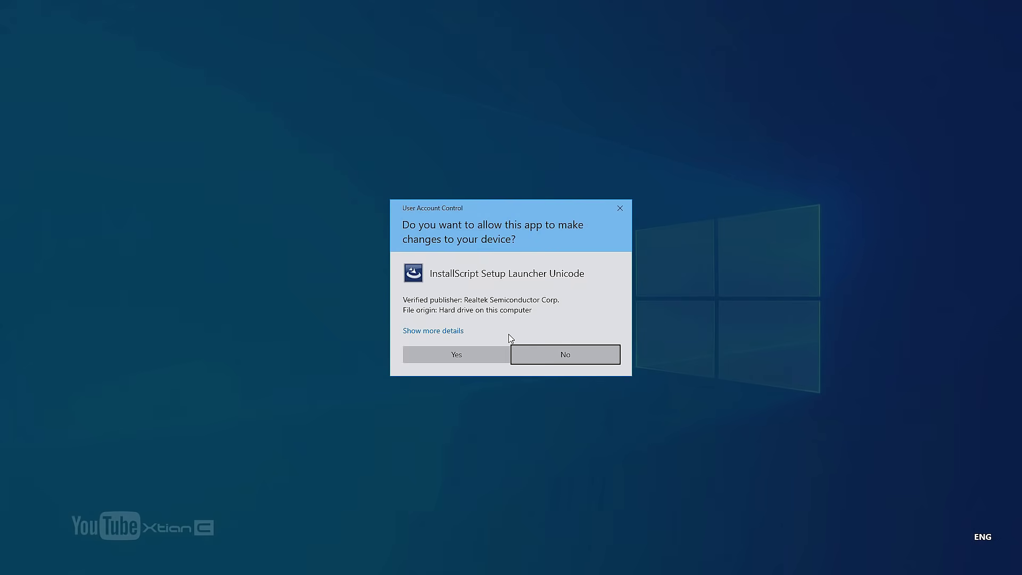
click(490, 354)
click(546, 415)
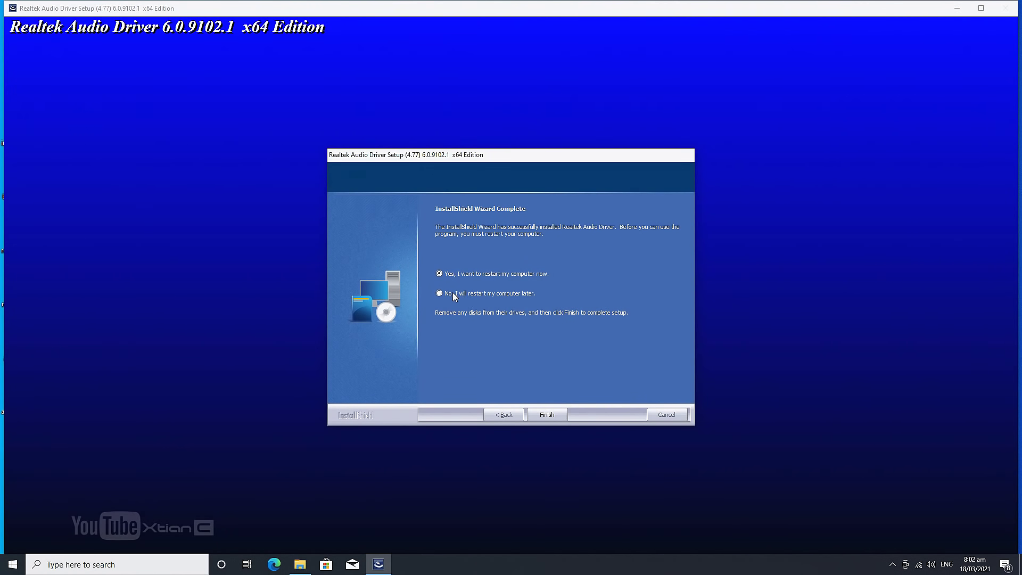
click(554, 418)
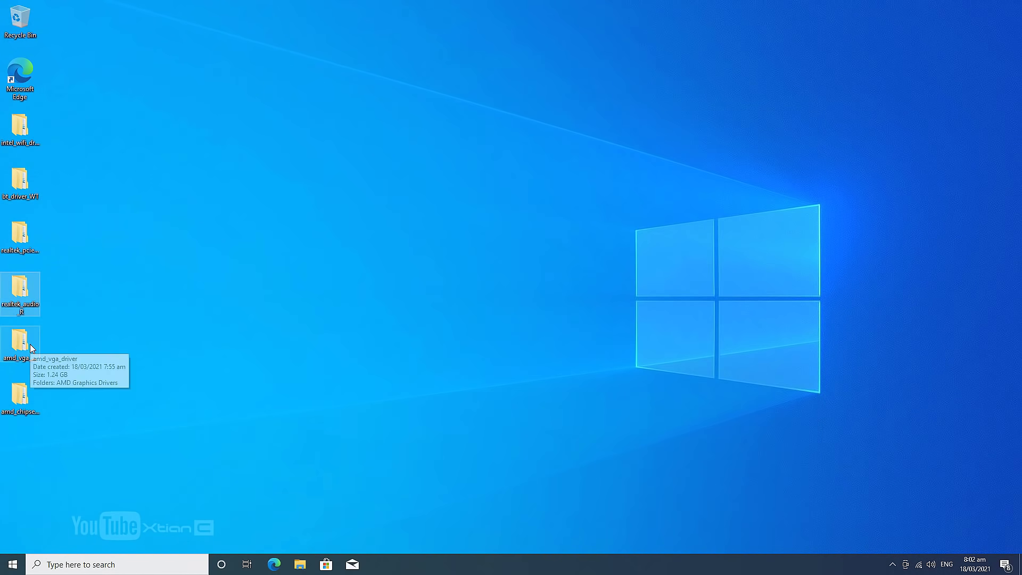
- Install AMD Radeon Software 20.45.20 using Setup in amd_vga_driver\AMD Graphics Drivers, allowing device changes, and finish the installer
double_click(20, 341)
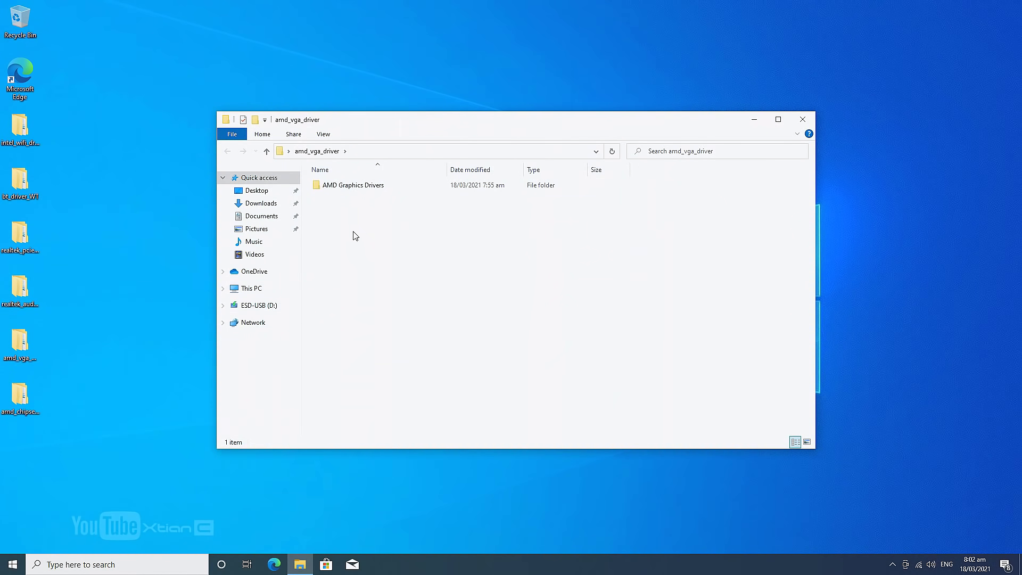
double_click(354, 186)
double_click(365, 222)
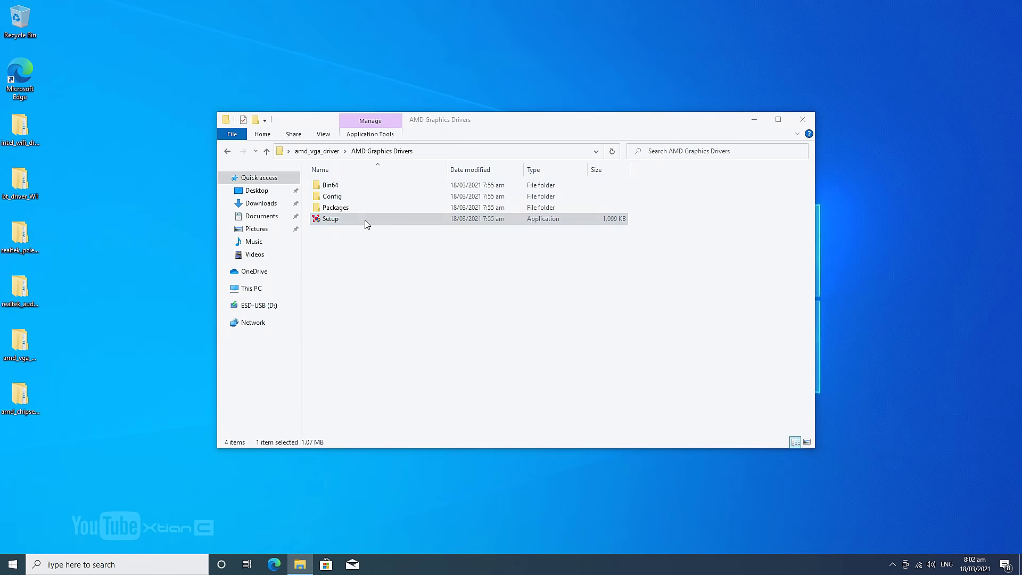
click(467, 352)
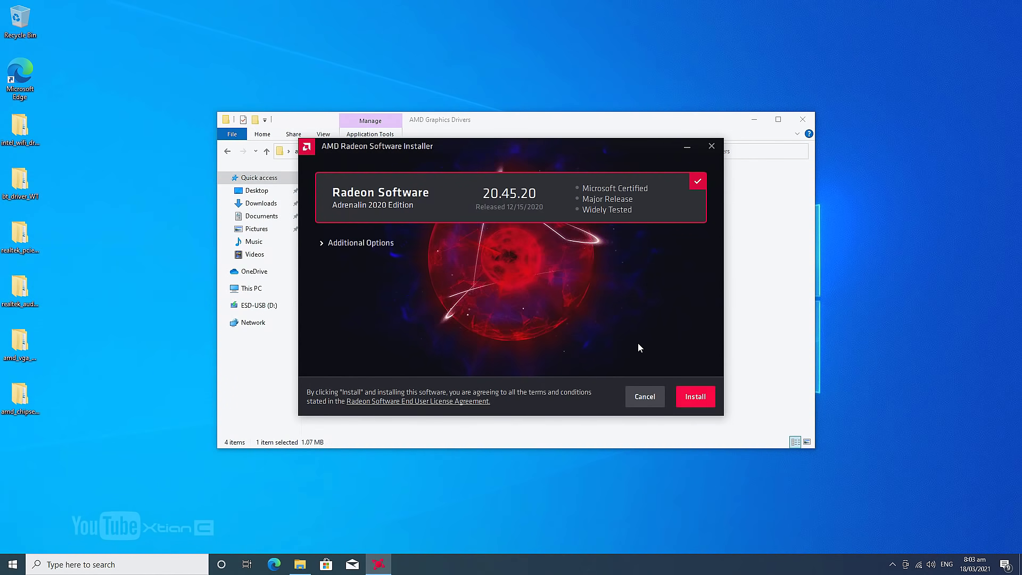
click(695, 396)
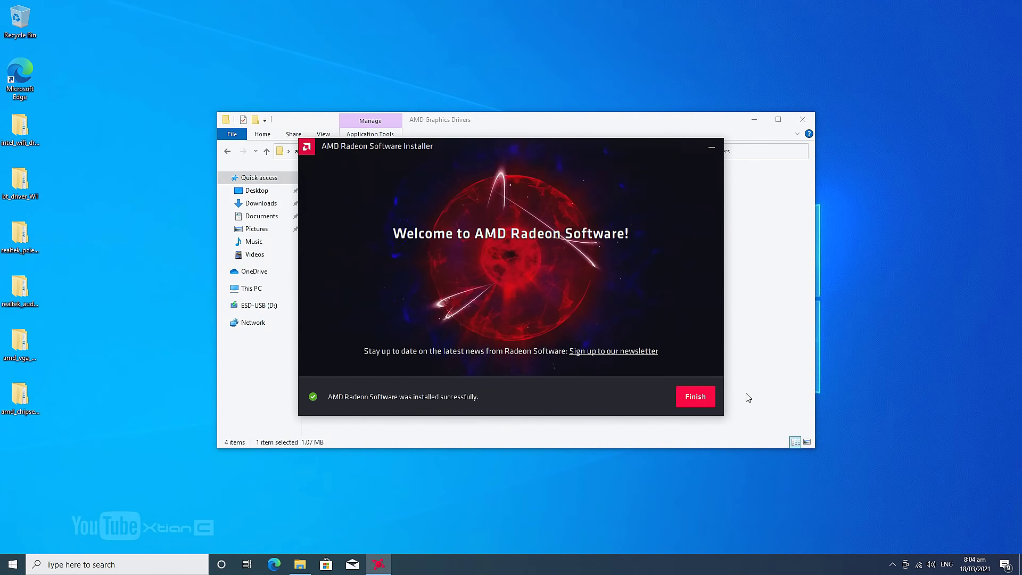
click(694, 397)
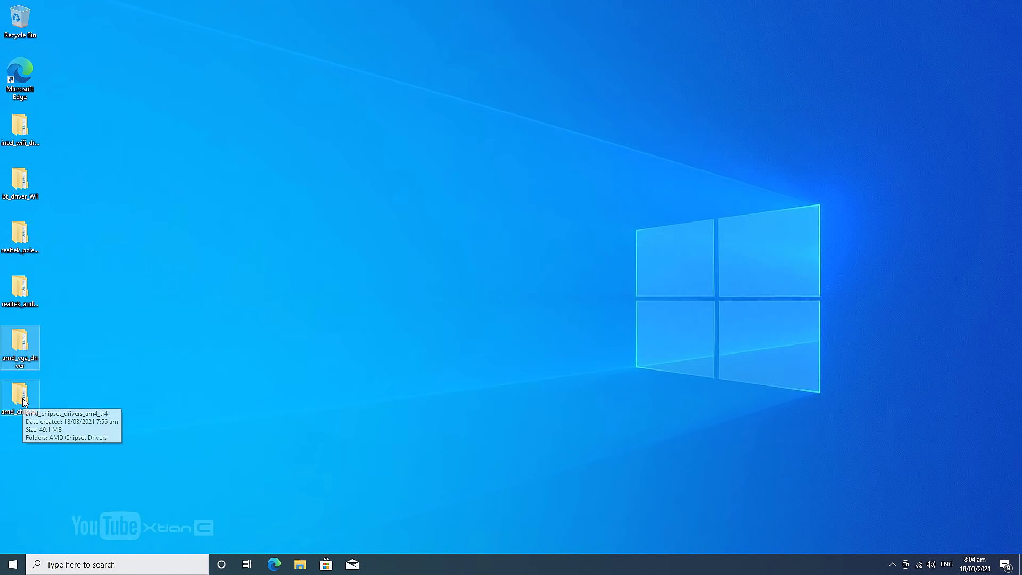
- Install all AMD chipset components from the amd_chipset_drivers_am4_tr4 folder, allowing device changes, and close the installer and folder without restarting
double_click(22, 397)
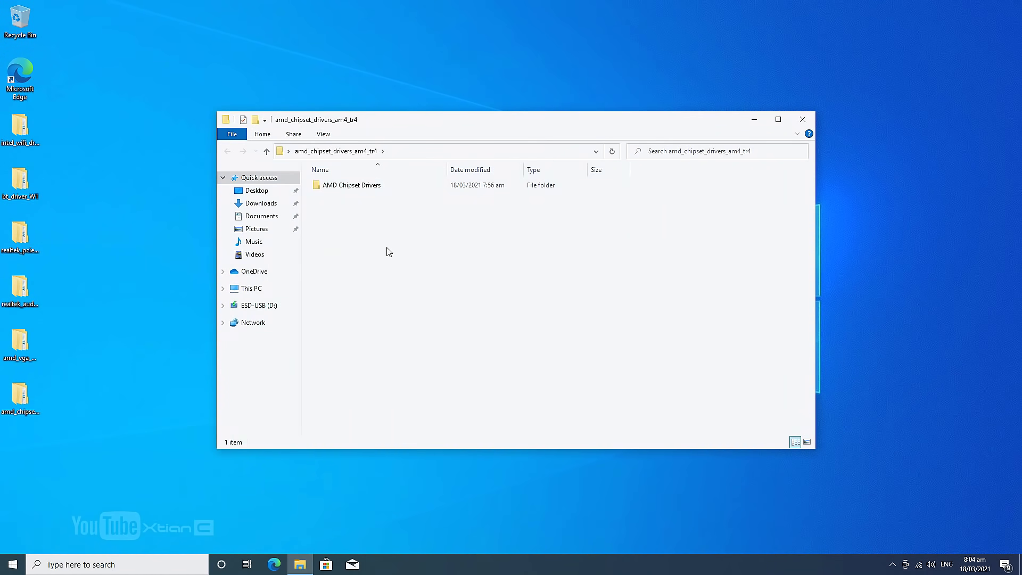
double_click(372, 186)
double_click(381, 188)
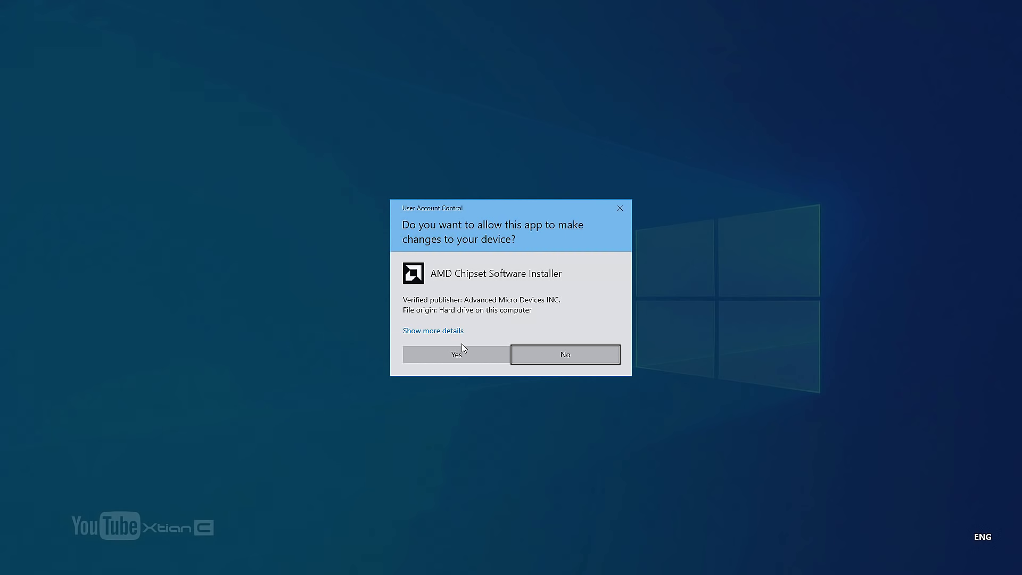
click(458, 354)
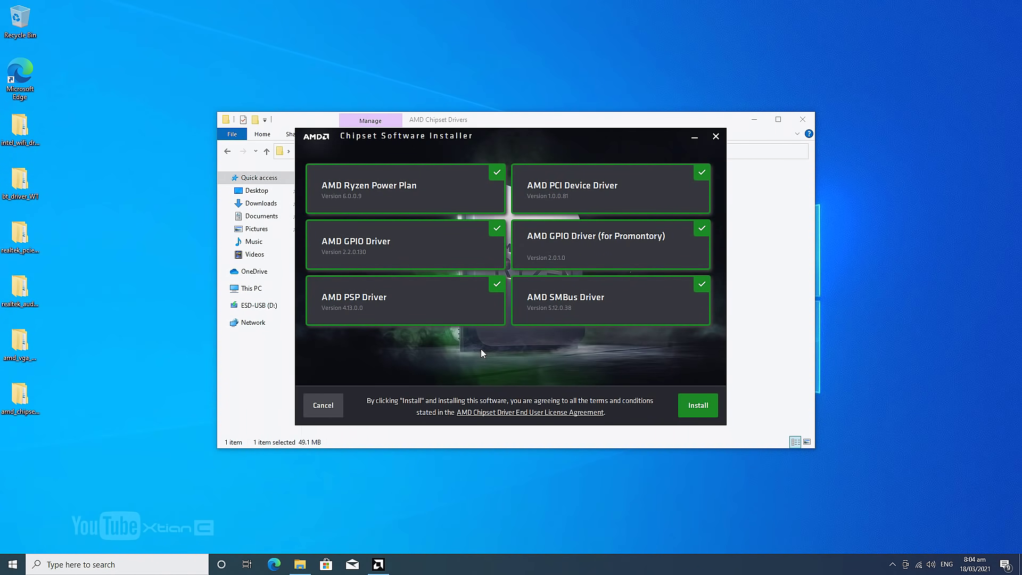
click(708, 405)
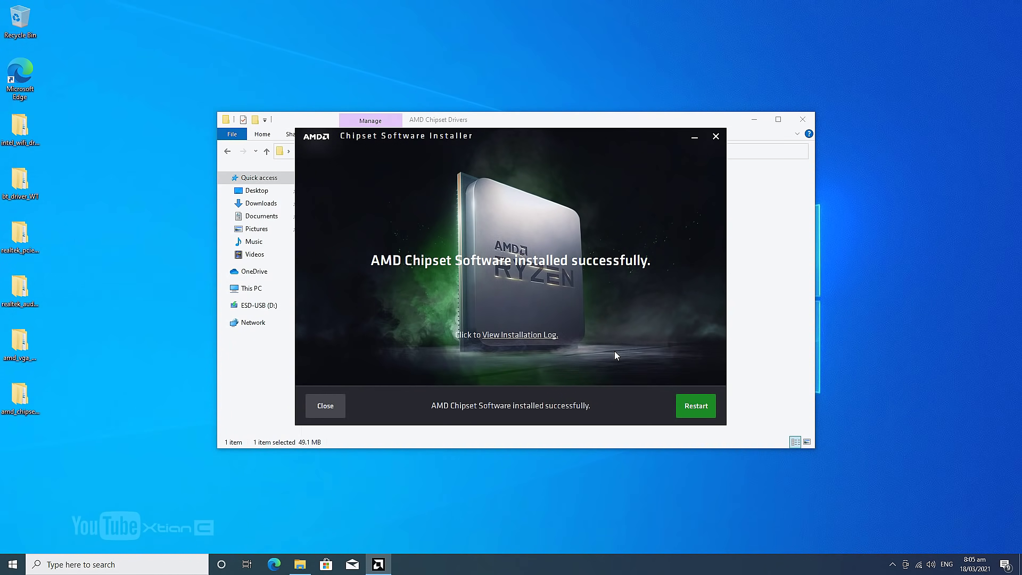
click(334, 403)
key(alt+F4)
drag(75, 113, 94, 386)
click(278, 310)
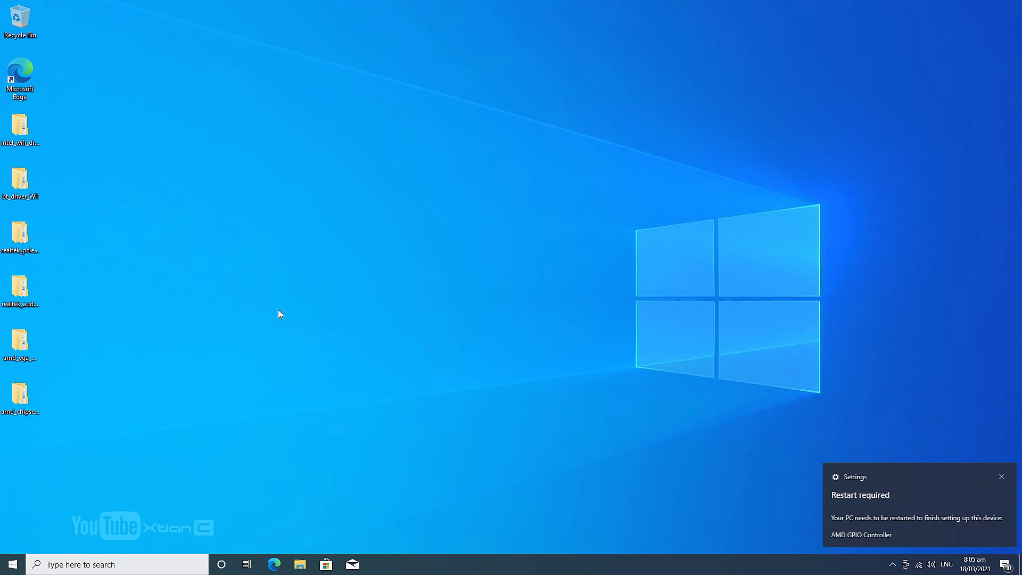
drag(144, 126, 2, 450)
right_click(403, 344)
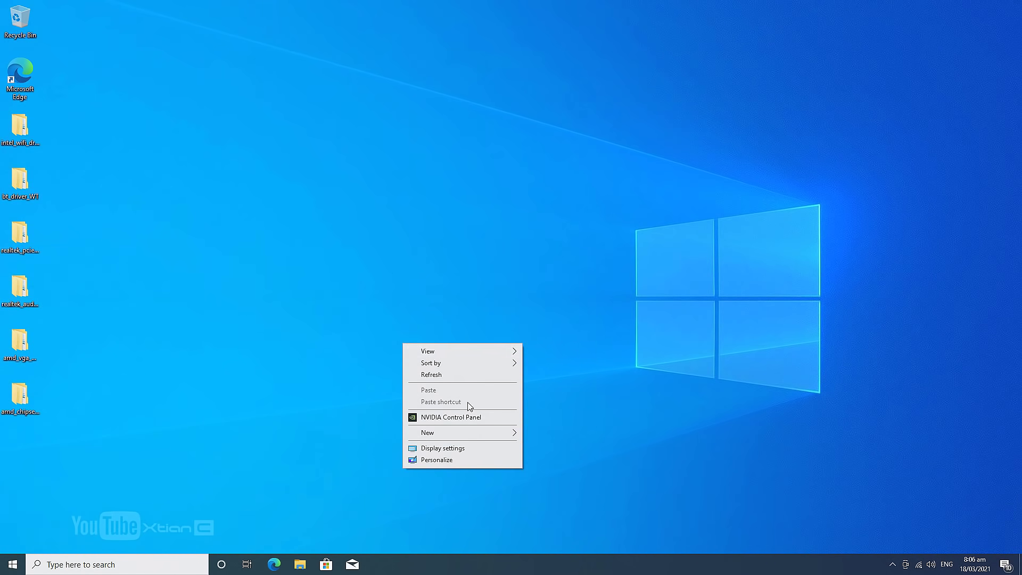
click(444, 376)
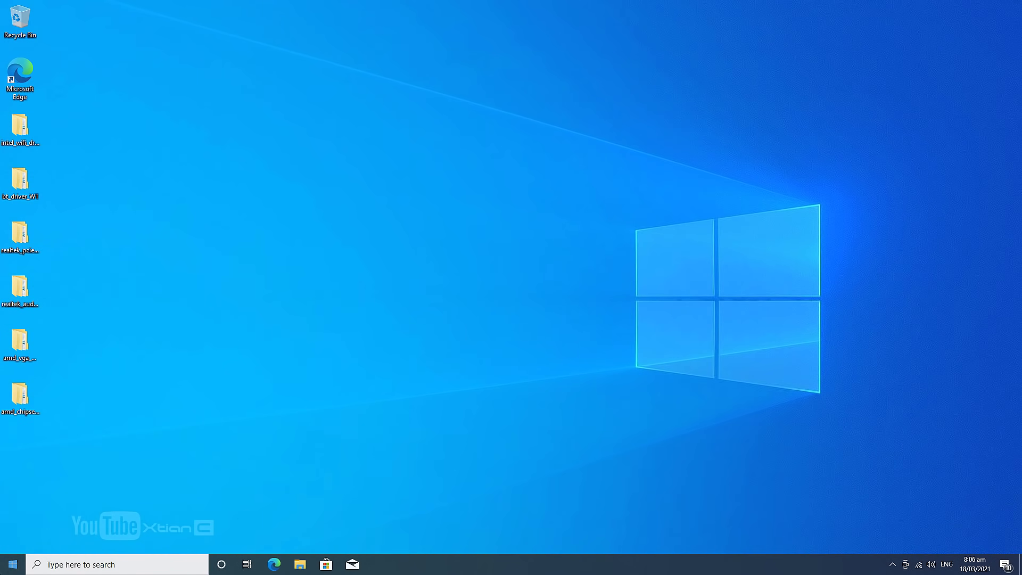
- Restart the computer to finish setting up the installed drivers
click(12, 565)
click(12, 543)
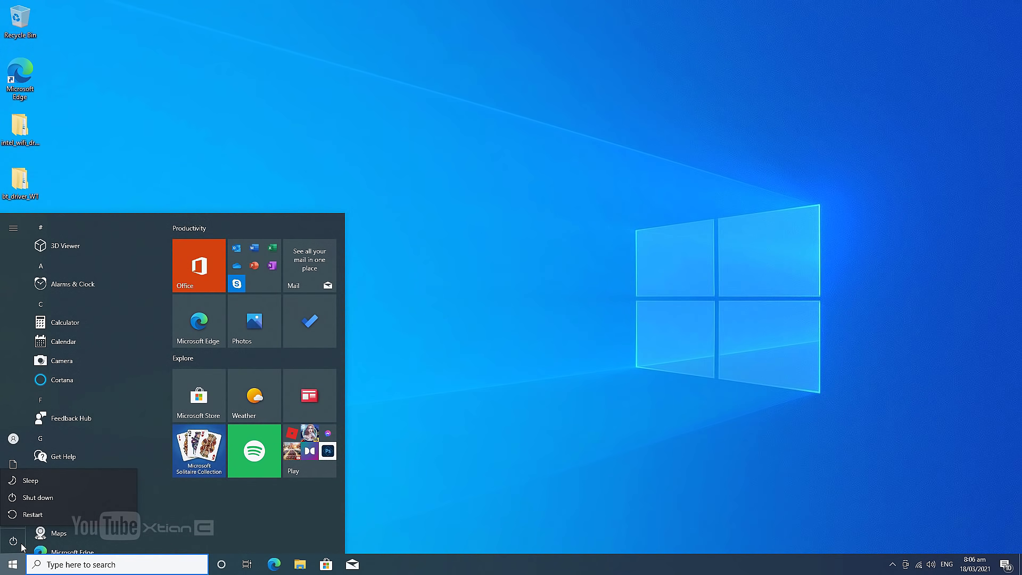
click(32, 514)
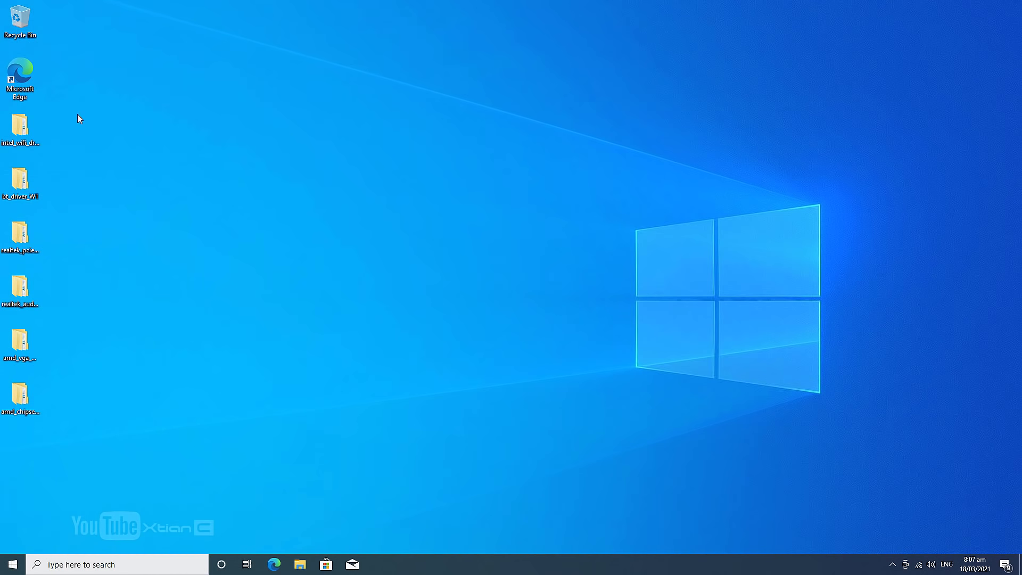
- Delete the six extracted driver folders from the desktop, keeping the Recycle Bin and Microsoft Edge icons
drag(77, 114, 78, 423)
key(Delete)
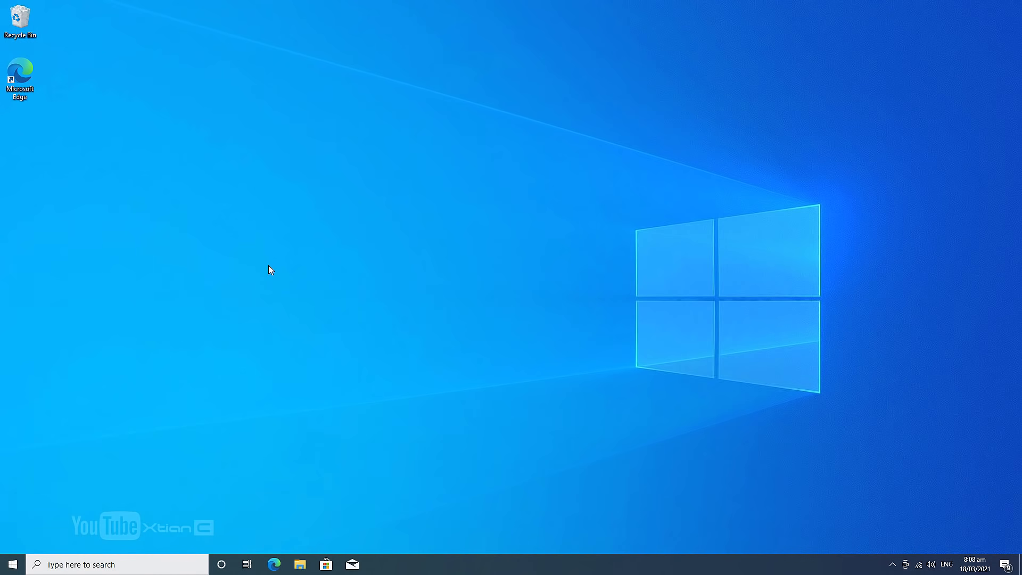
- Open NVIDIA Control Panel from the desktop, accept the NVIDIA software license agreement, and close the control panel
right_click(293, 227)
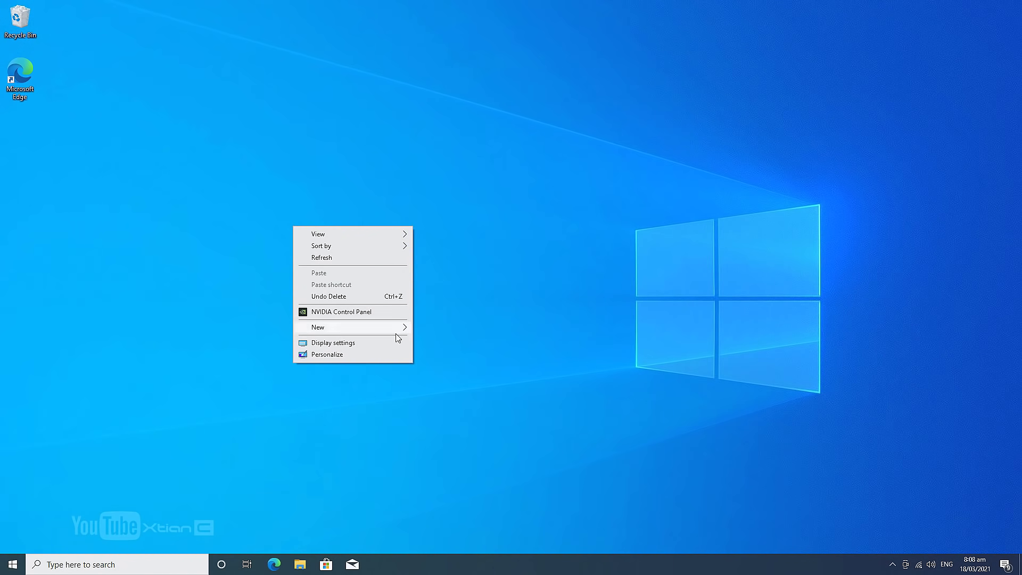
click(363, 313)
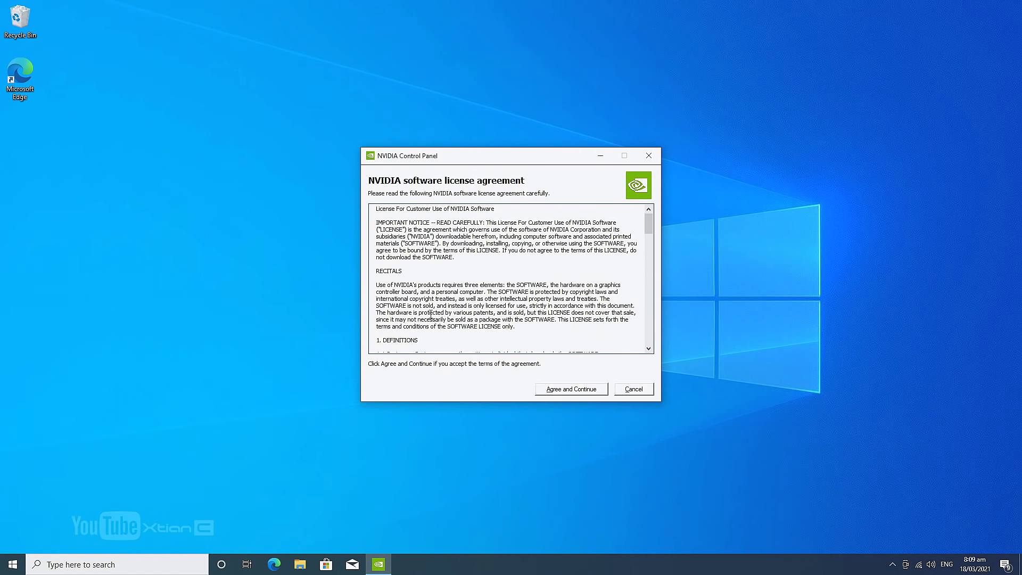
drag(490, 158, 538, 163)
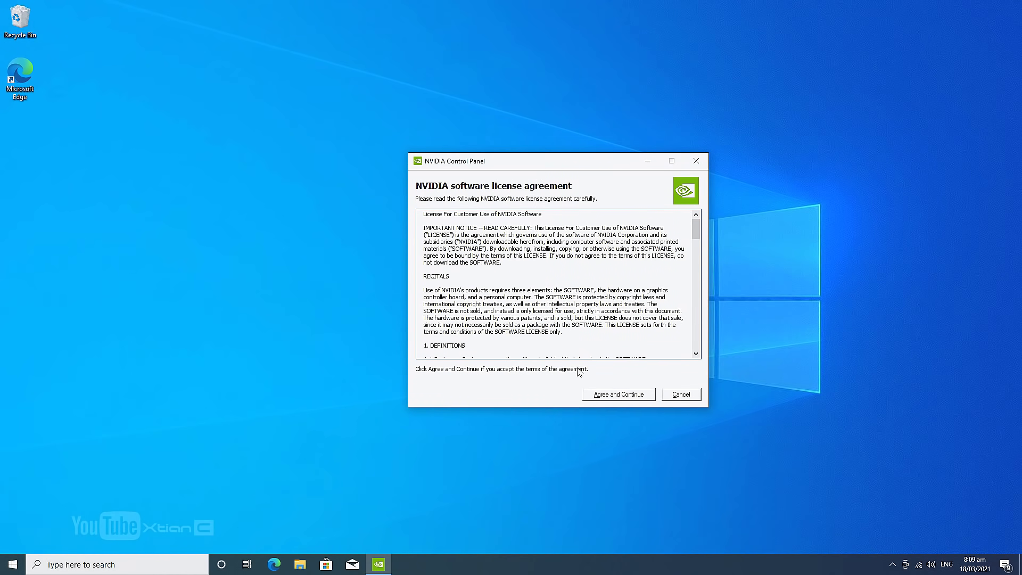
click(618, 395)
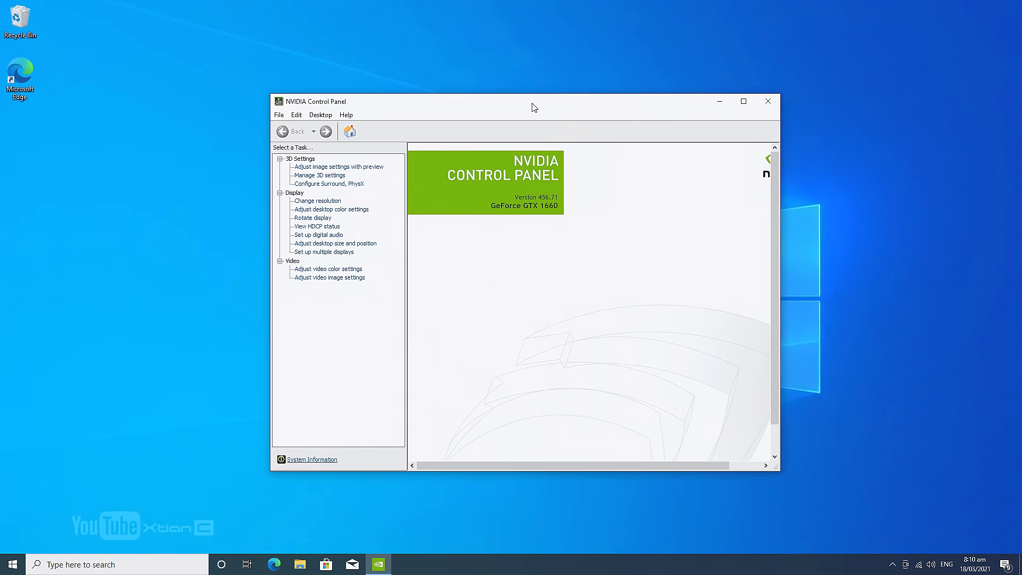
drag(561, 60, 607, 71)
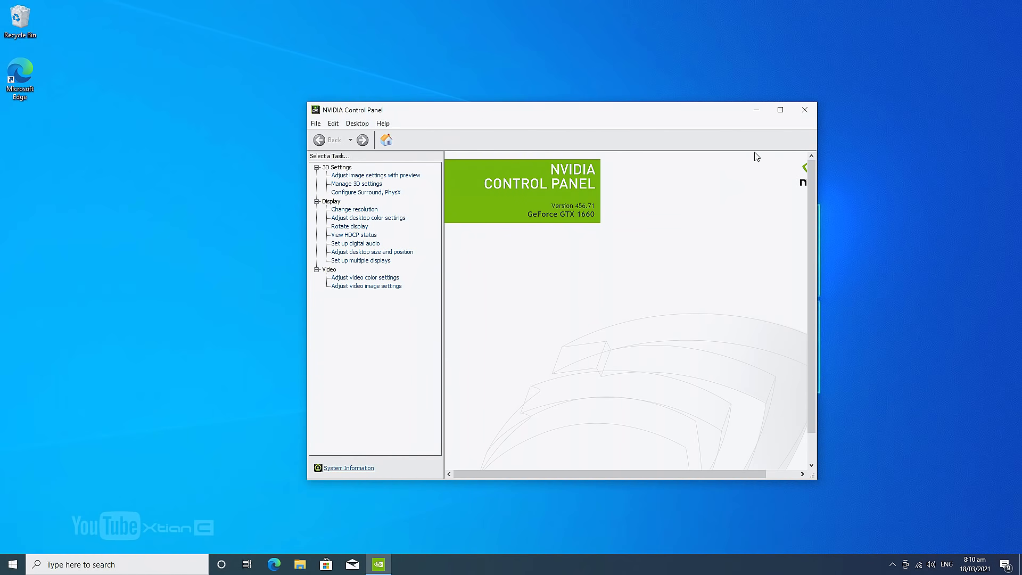
click(804, 110)
- Switch to Microsoft Edge, search Google for "geforce experience download", and open NVIDIA's GeForce Experience page
double_click(31, 77)
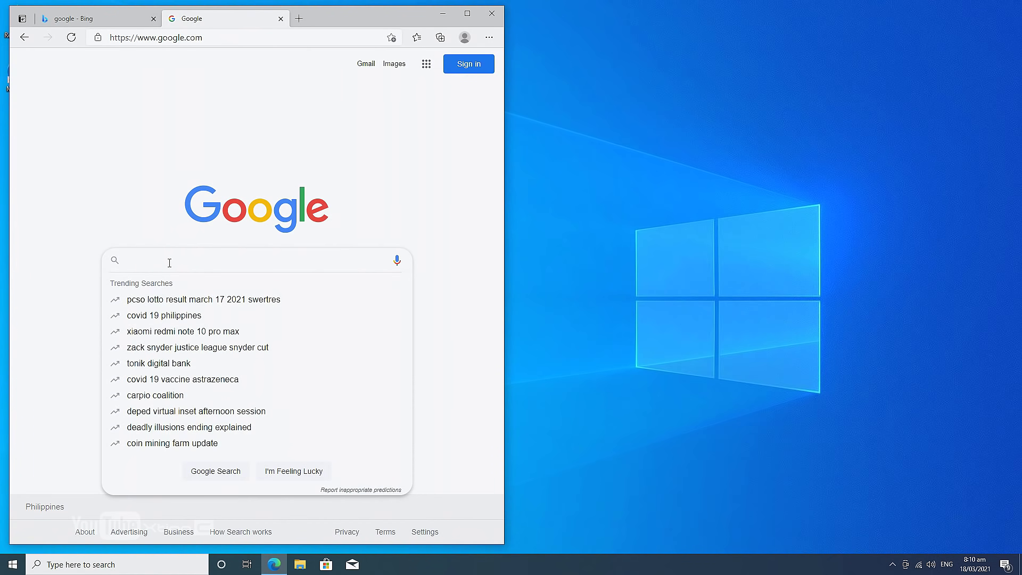
text(geforce experience)
key(Return)
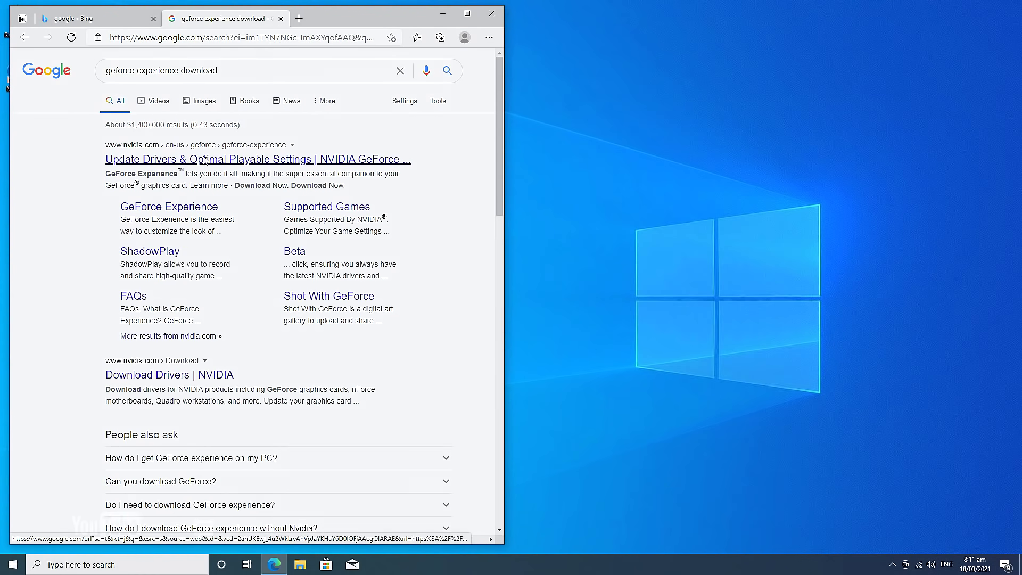
click(203, 159)
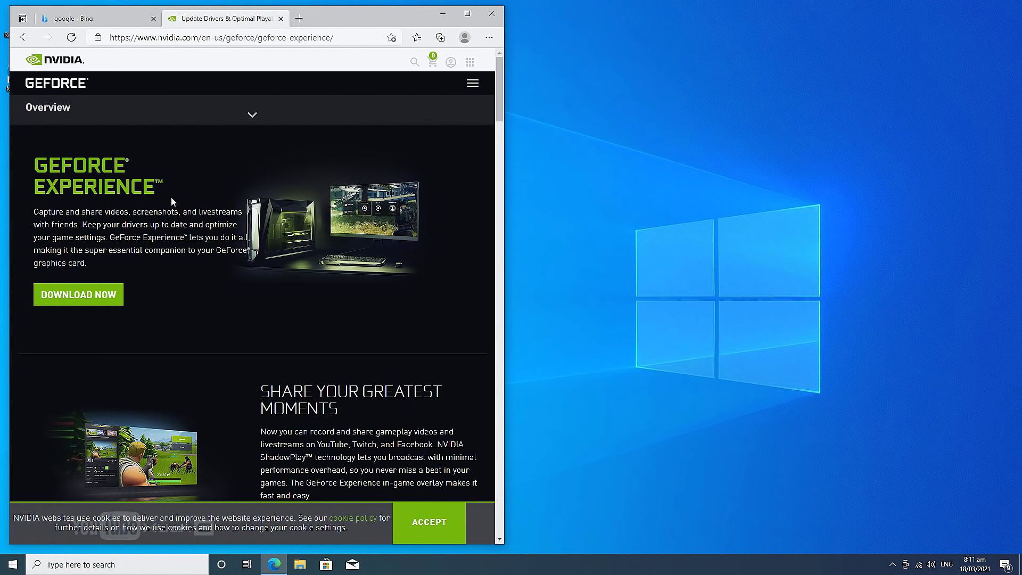
- Download the GeForce Experience installer from the maximized page, run it with permission to change the device, and minimize the browser
click(466, 13)
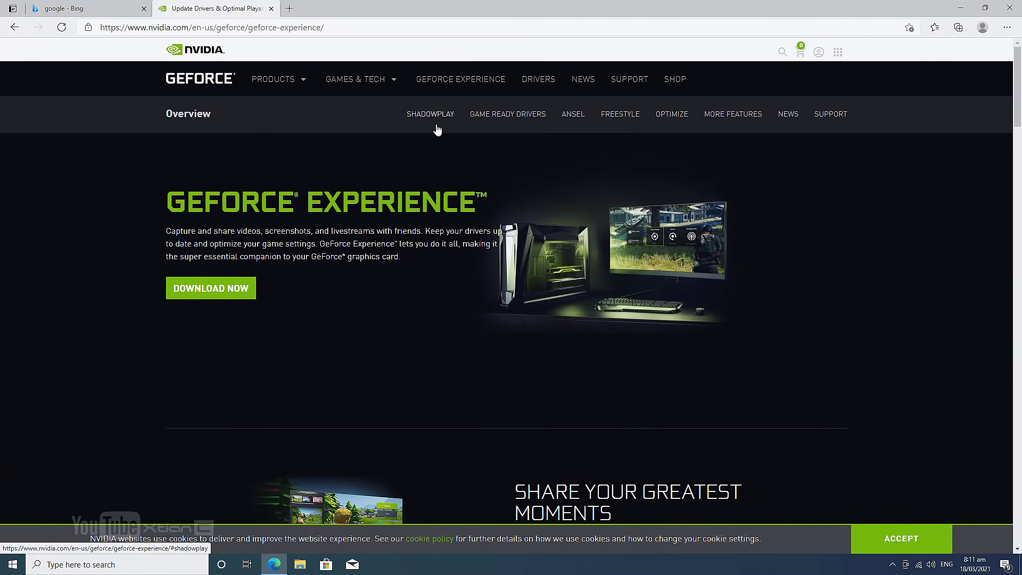
click(218, 288)
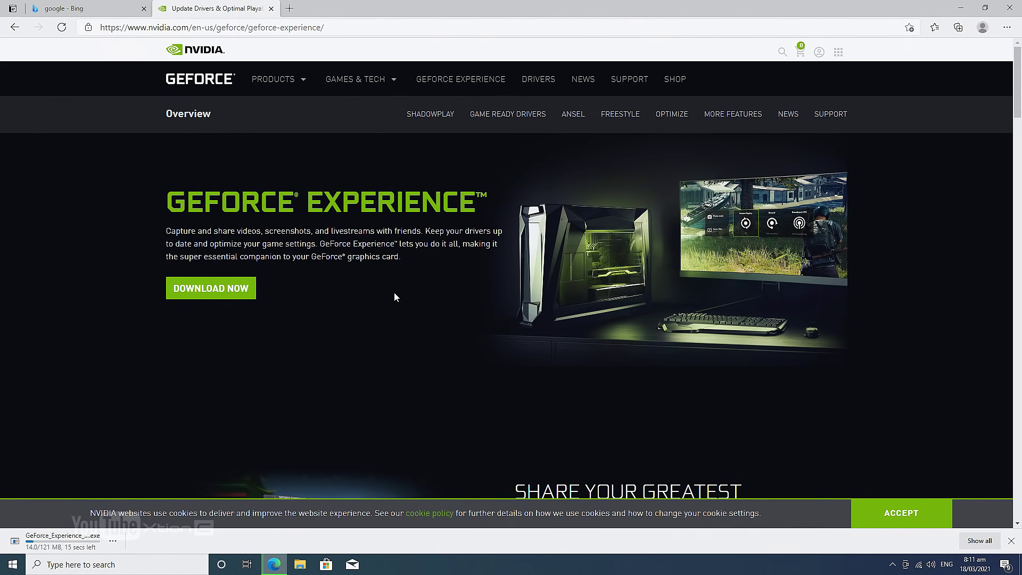
click(113, 540)
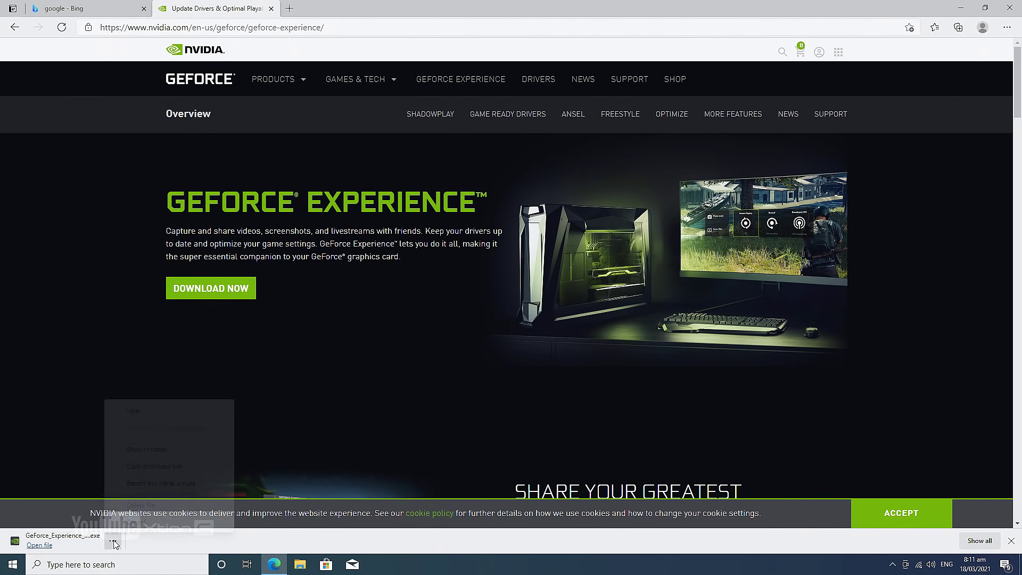
click(39, 545)
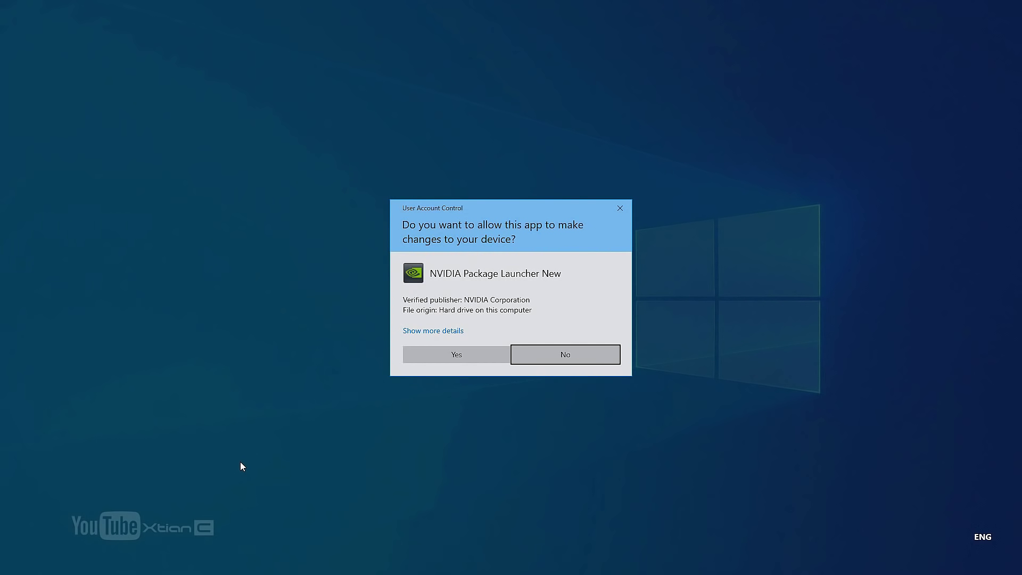
click(450, 356)
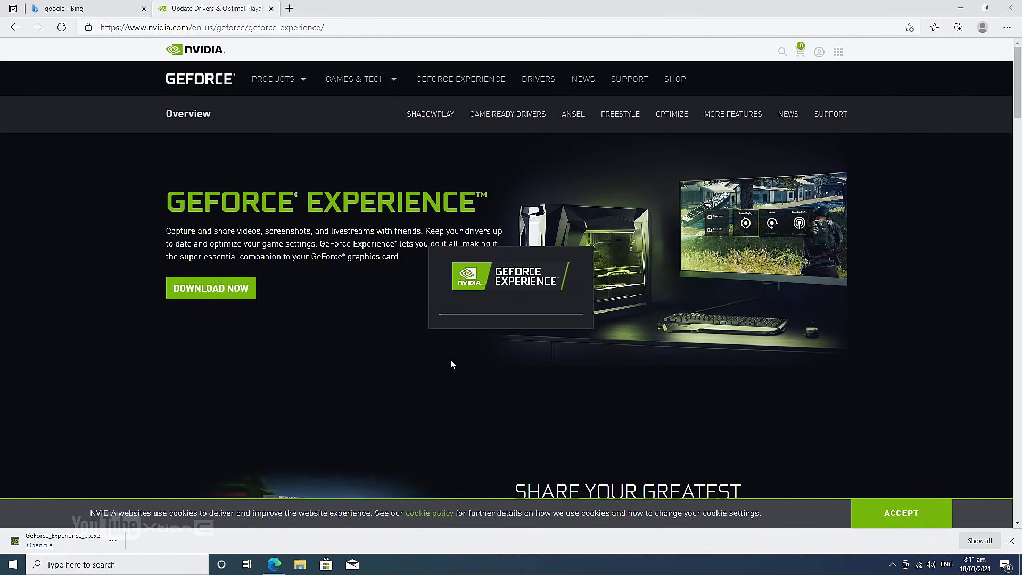
click(961, 8)
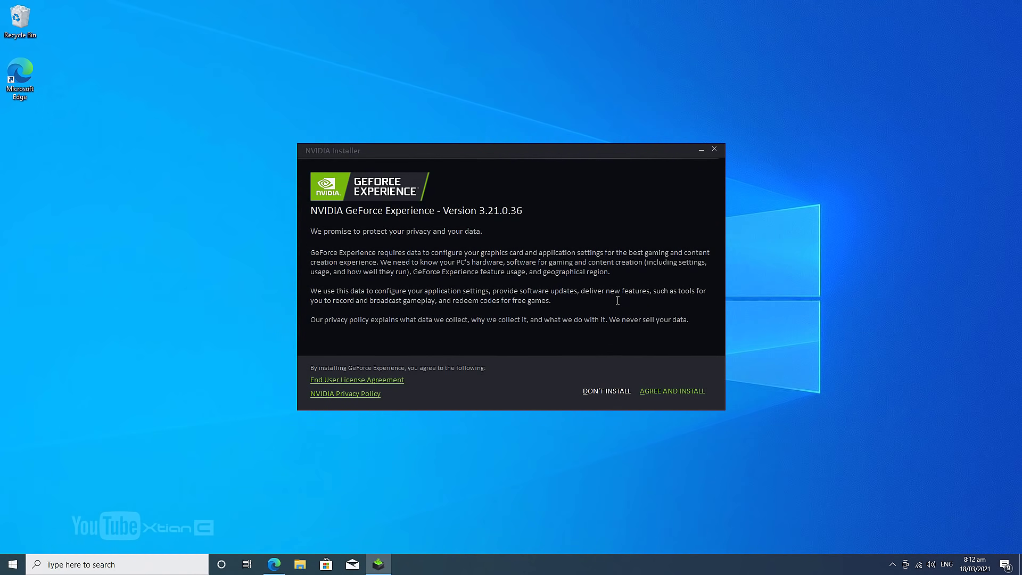
- Agree to install GeForce Experience, run the express installation of Game Ready Driver 461.92 with device-change permission, and close the installation dialog
click(672, 391)
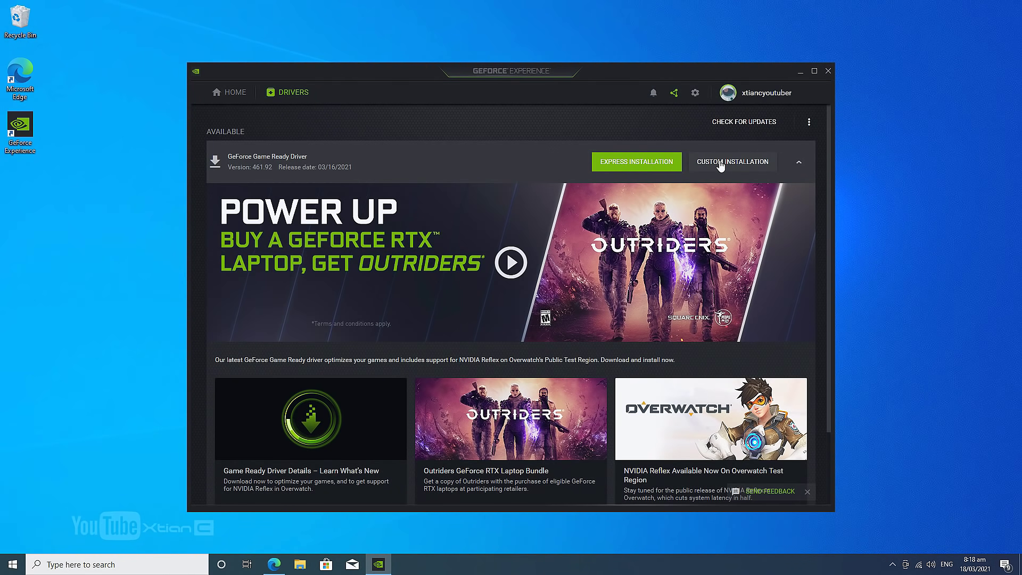
click(595, 166)
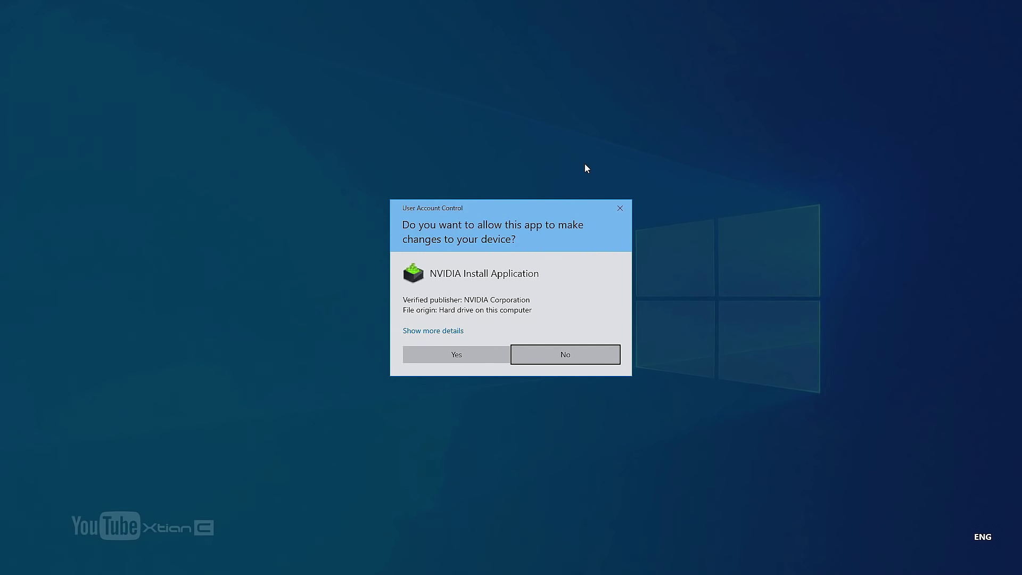
click(463, 353)
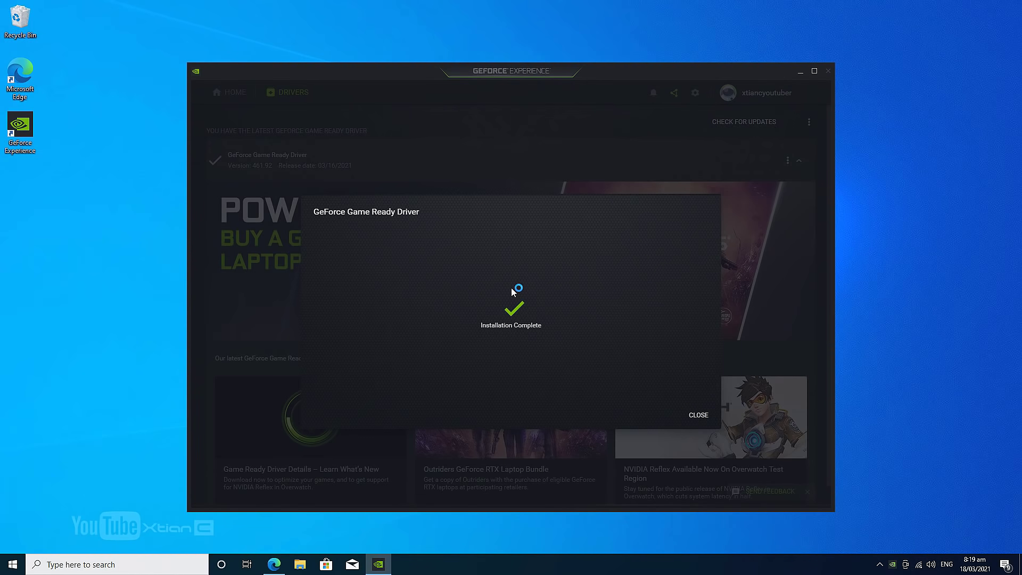
click(699, 415)
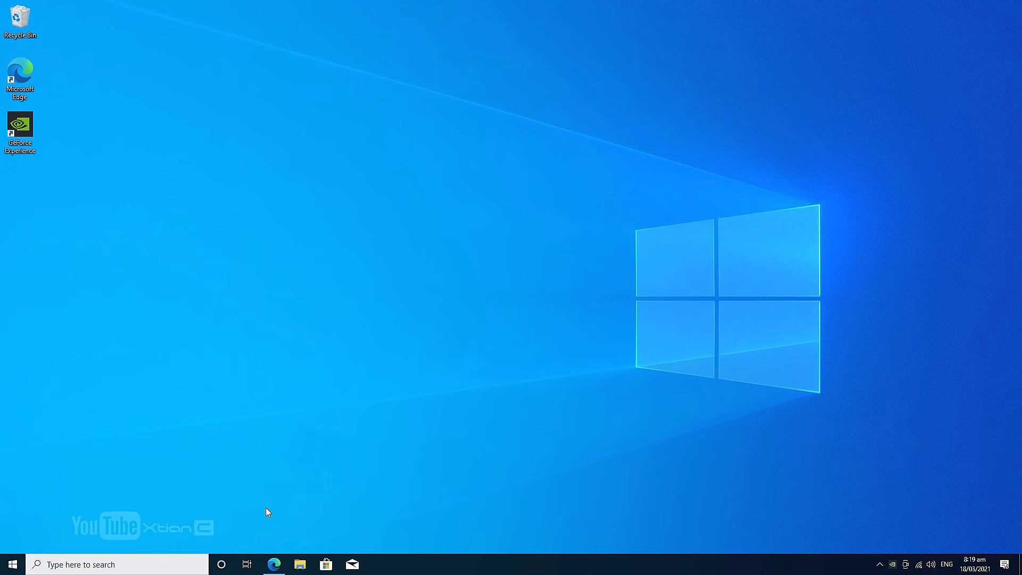
- Close the Microsoft Edge window with the NVIDIA page and restart the computer
click(274, 564)
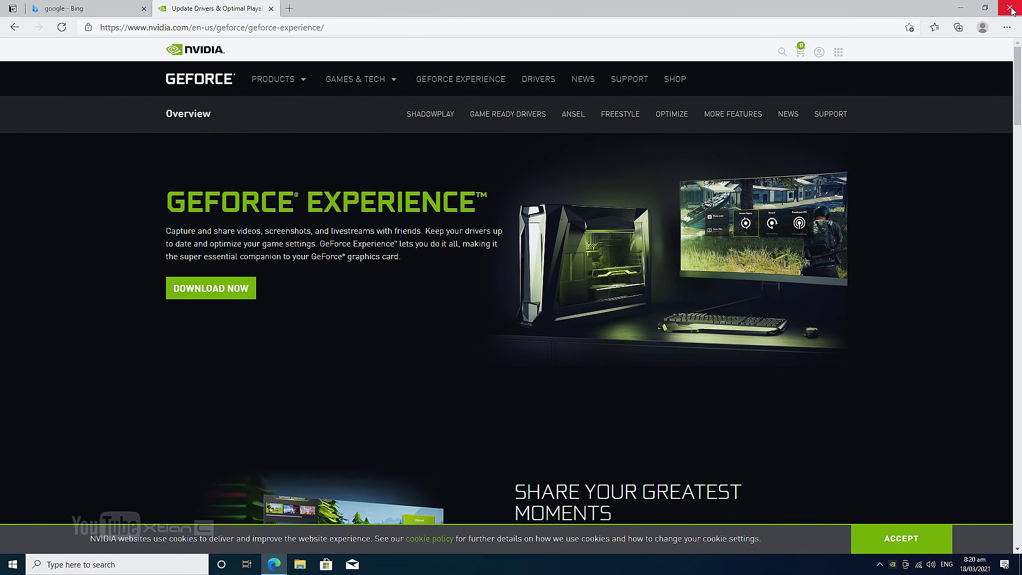
click(1010, 9)
key(super)
click(13, 540)
click(54, 518)
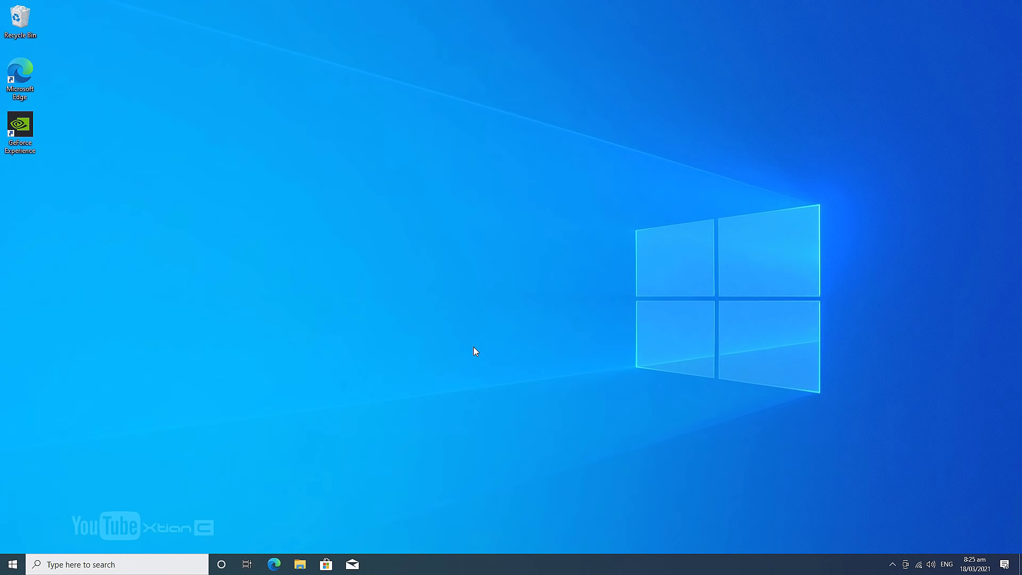
- Safely eject the ESD-USB (D:) drive while viewing This PC, close File Explorer, and refresh the desktop
right_click(379, 278)
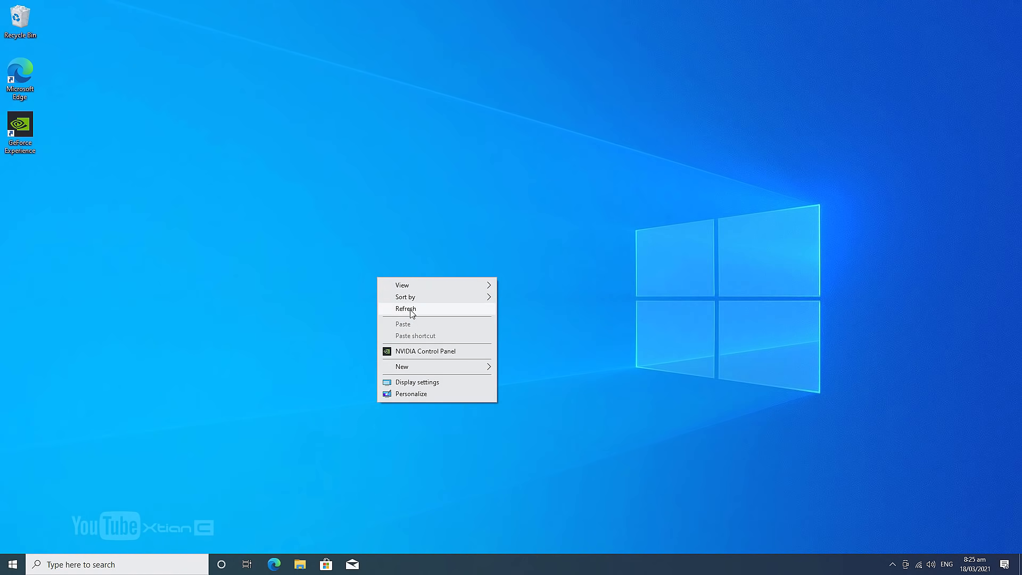
key(super+e)
click(262, 289)
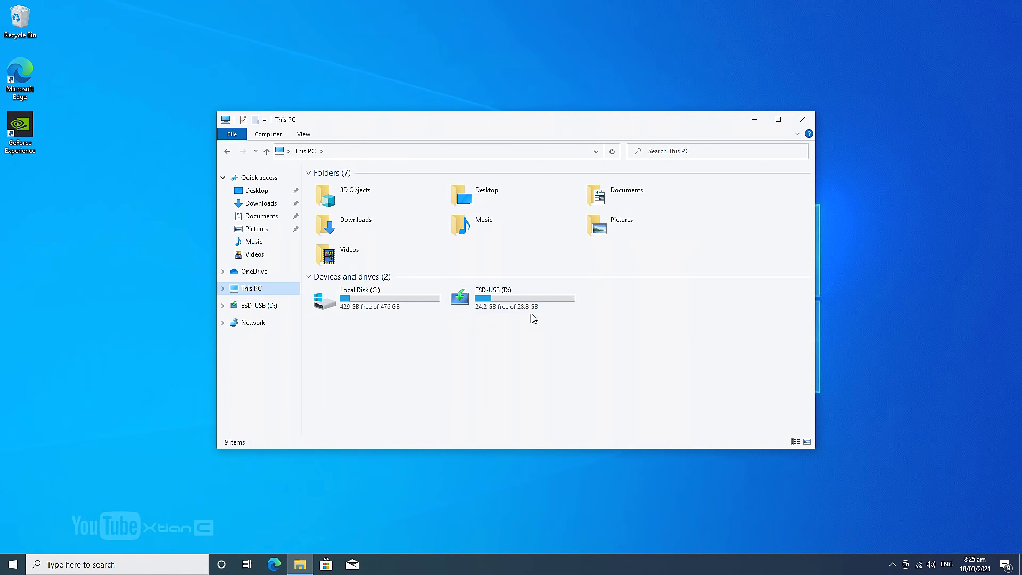
click(893, 564)
click(905, 506)
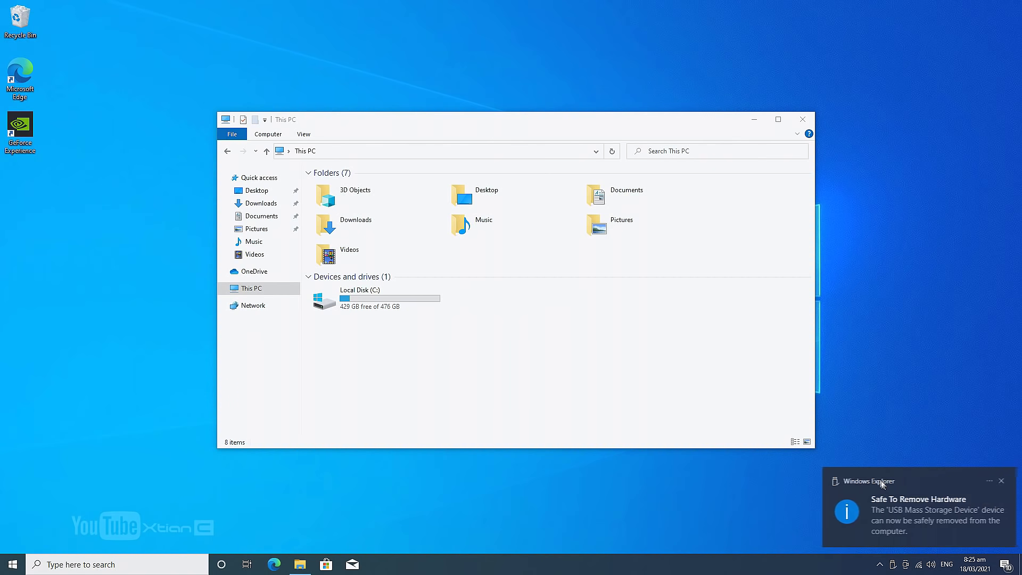
click(998, 481)
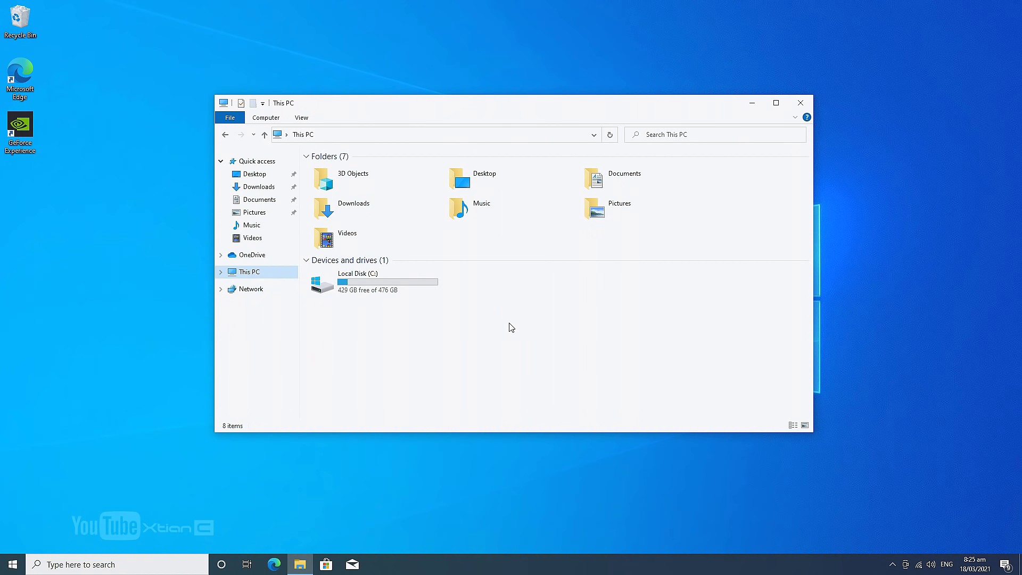
click(800, 102)
right_click(506, 341)
click(548, 369)
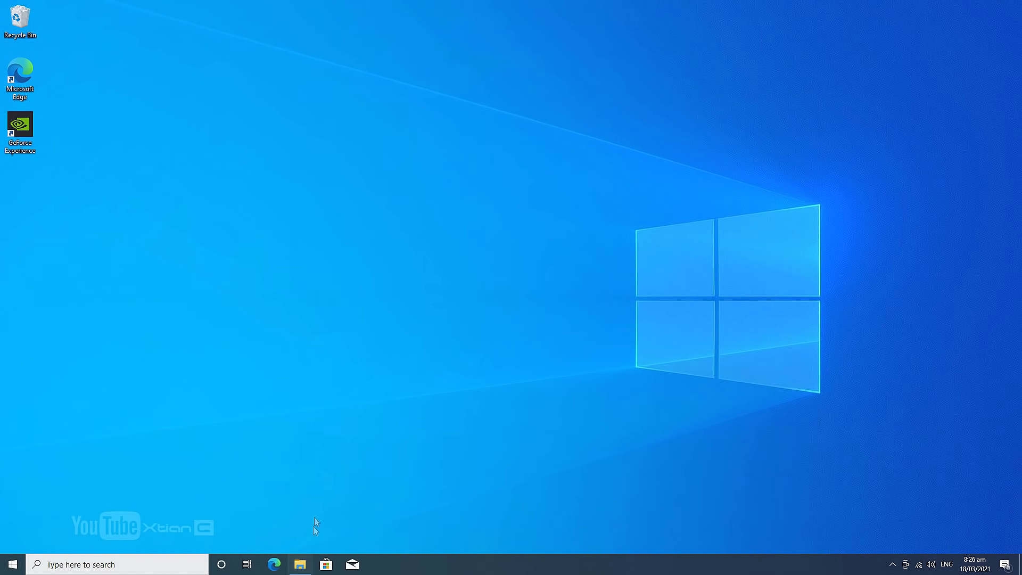
- Open Disk Management in Computer Management for This PC, and compare its disks with the drives listed in File Explorer
click(300, 565)
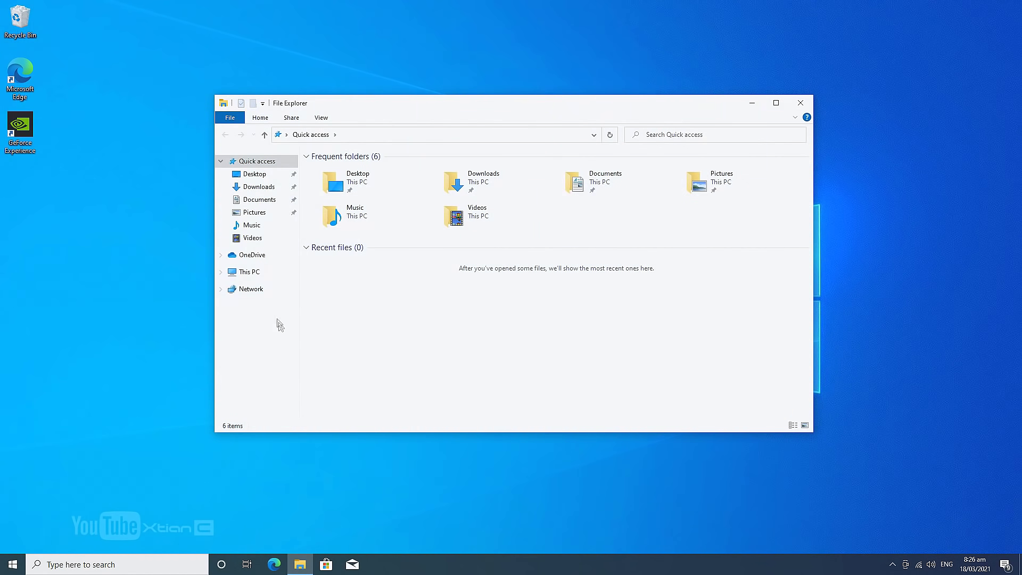
right_click(271, 278)
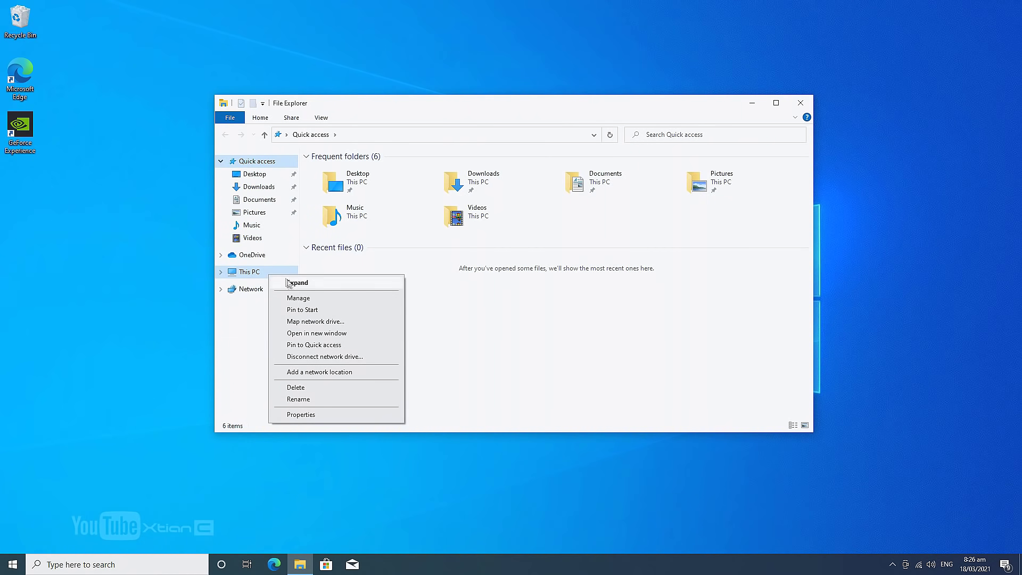
click(303, 300)
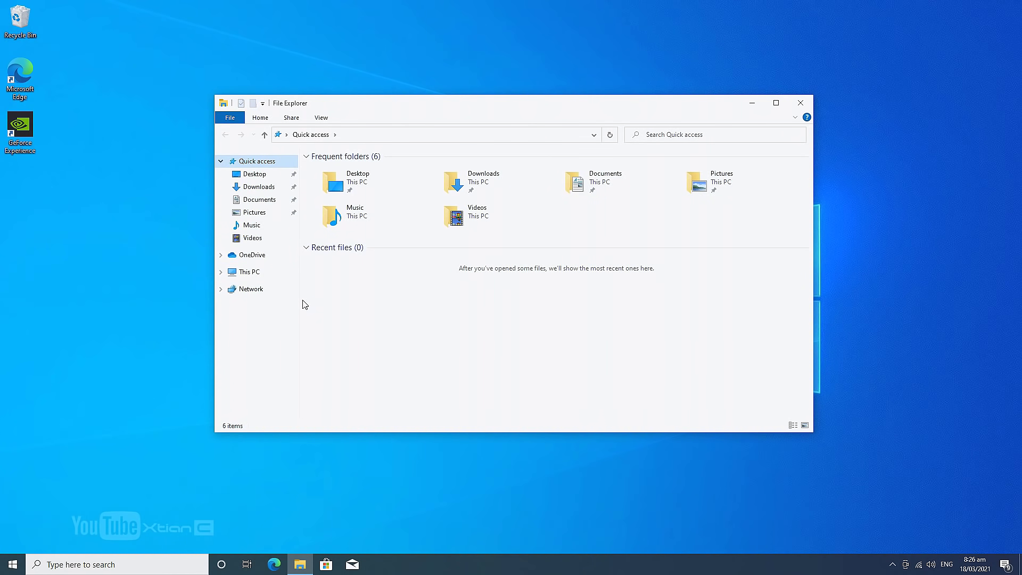
drag(247, 28, 481, 128)
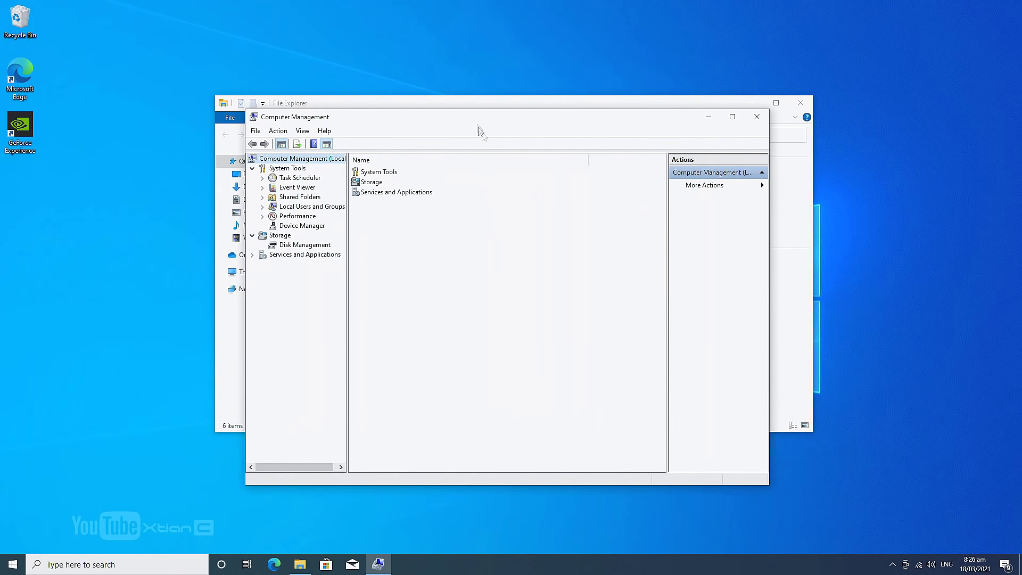
click(305, 246)
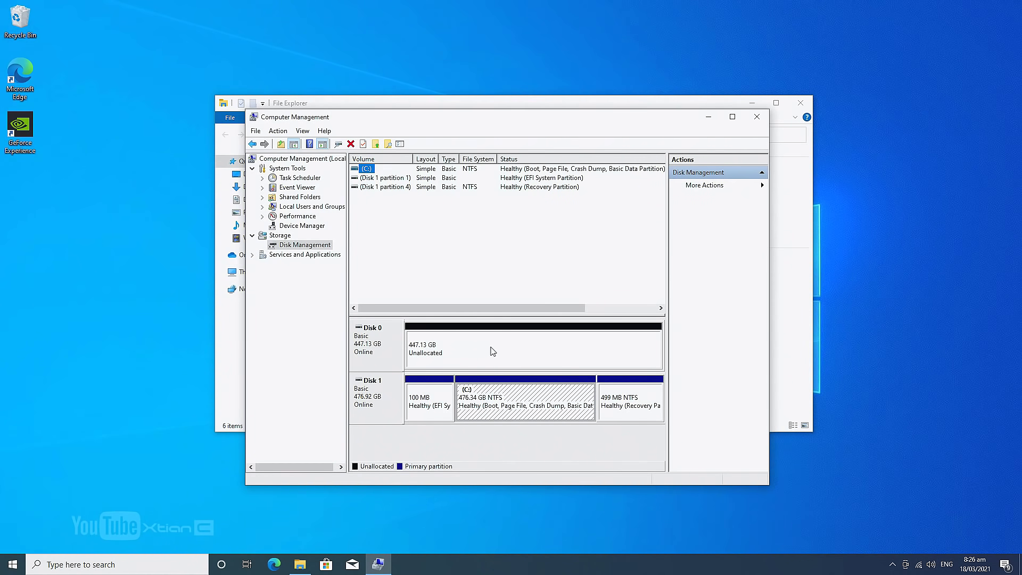
drag(512, 128, 85, 375)
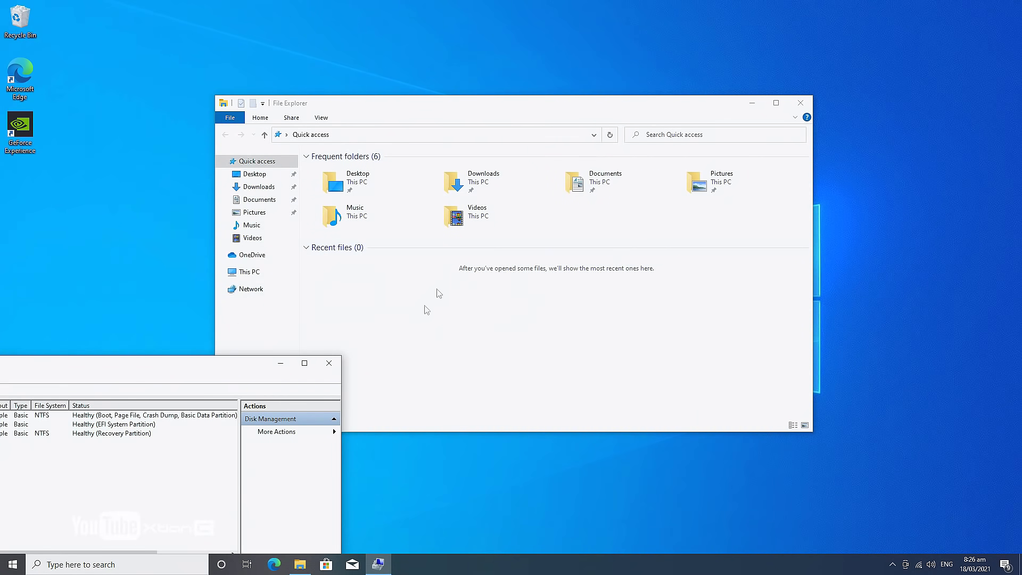
drag(505, 109, 616, 102)
click(359, 264)
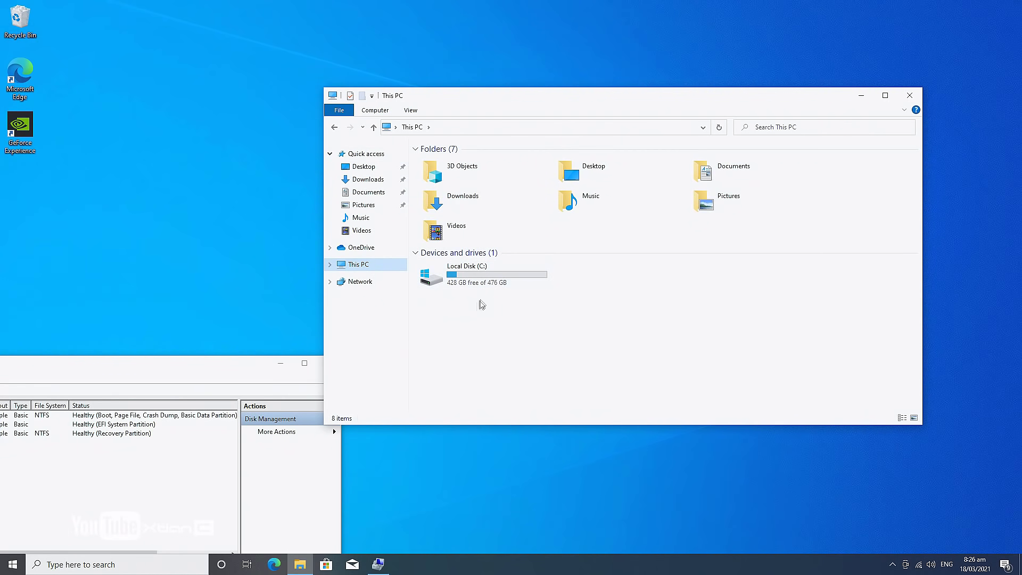
drag(243, 365, 581, 117)
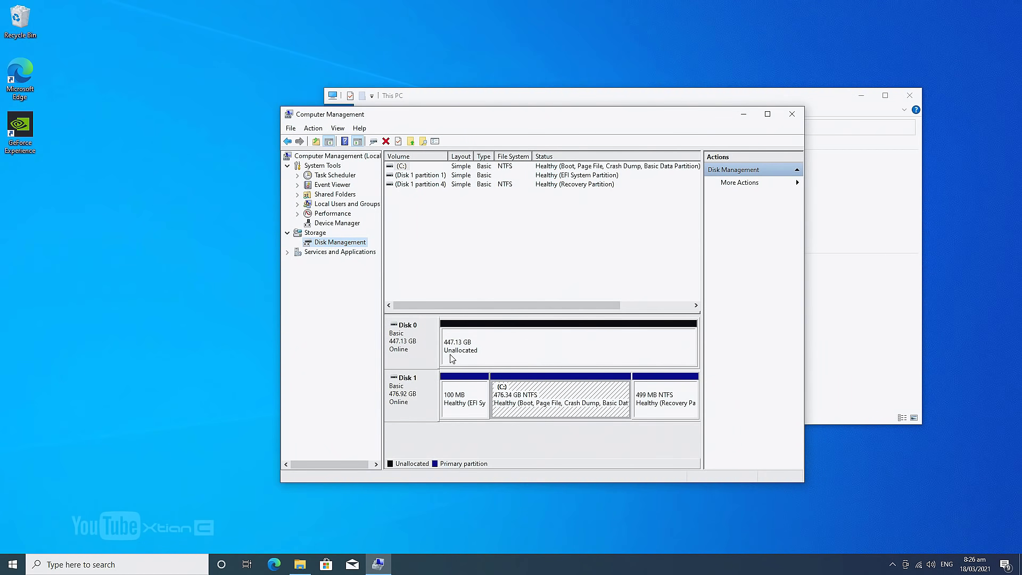
- Start a new simple volume on Disk 0's unallocated space, using the full 457861 MB and drive letter D
right_click(538, 346)
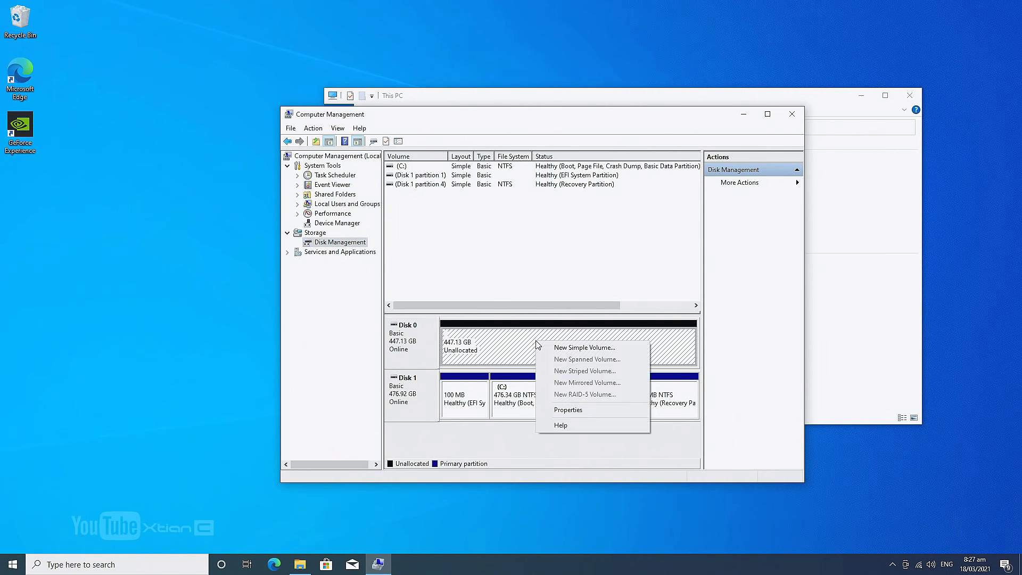
click(567, 348)
click(590, 356)
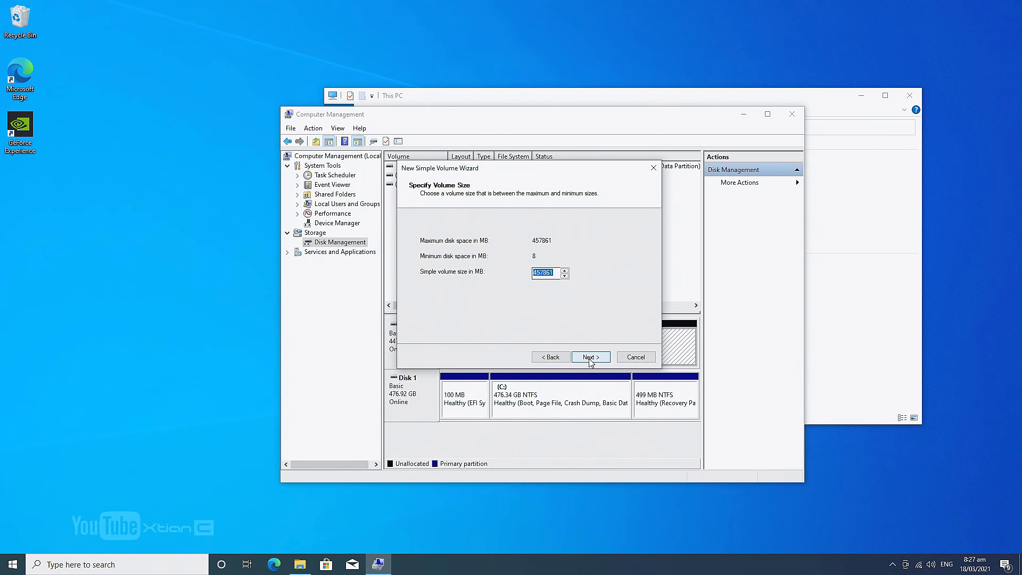
click(590, 357)
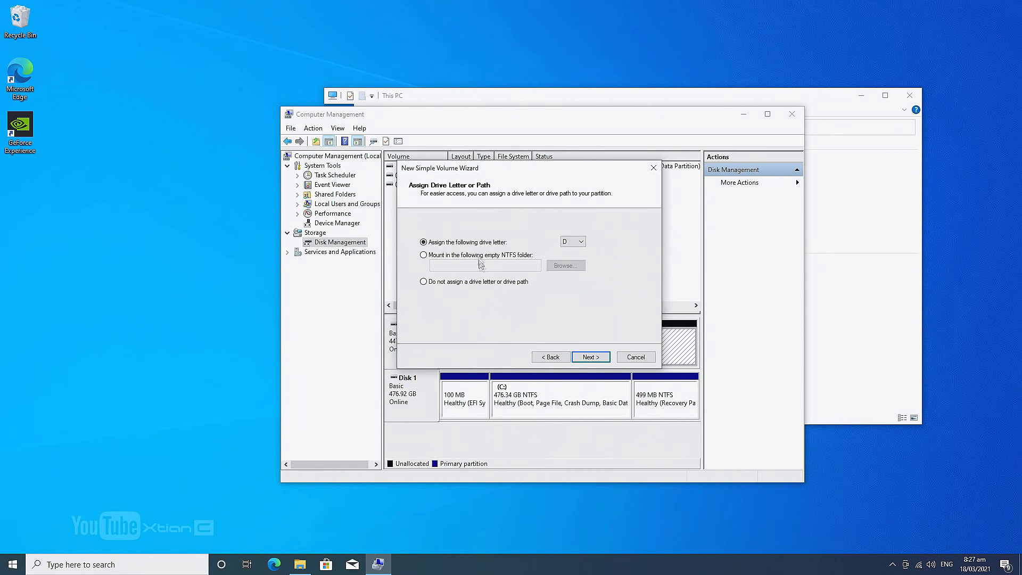
click(572, 242)
click(574, 242)
click(591, 356)
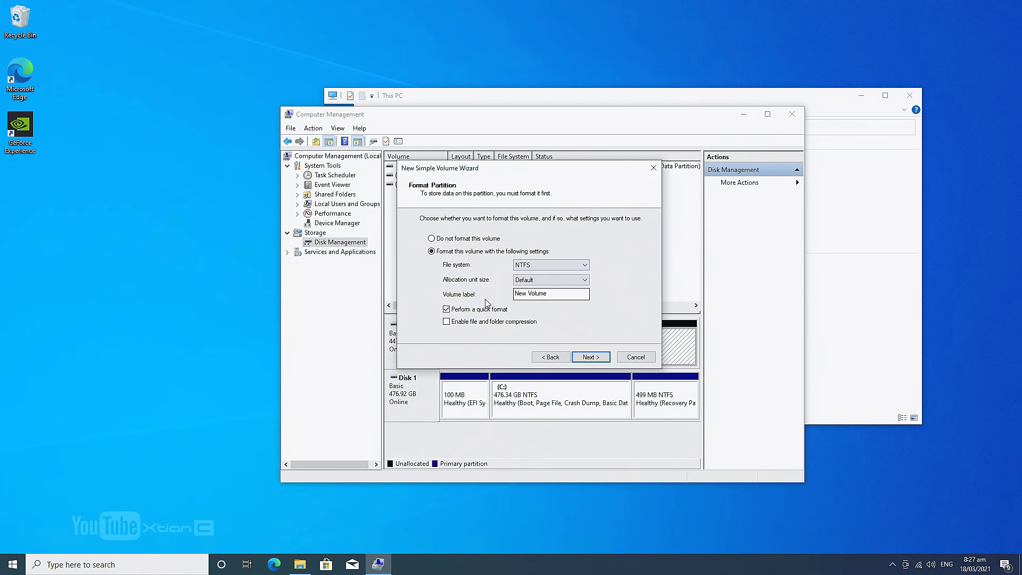
- Label the new volume Sata SSD, create it with a quick NTFS format, and minimize Computer Management
drag(561, 294, 509, 295)
text(Sata SSD)
click(586, 358)
click(584, 358)
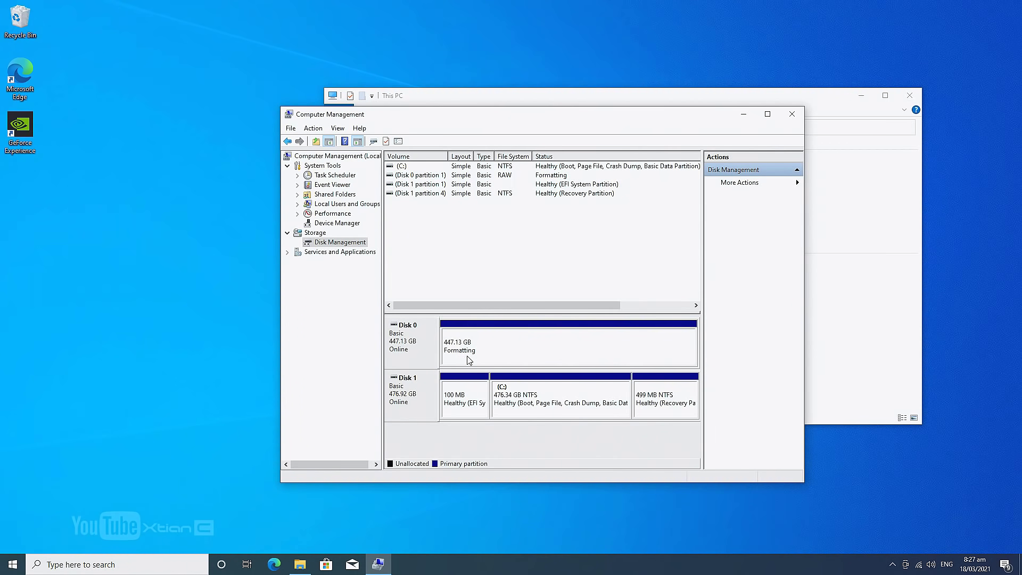
drag(597, 121, 611, 116)
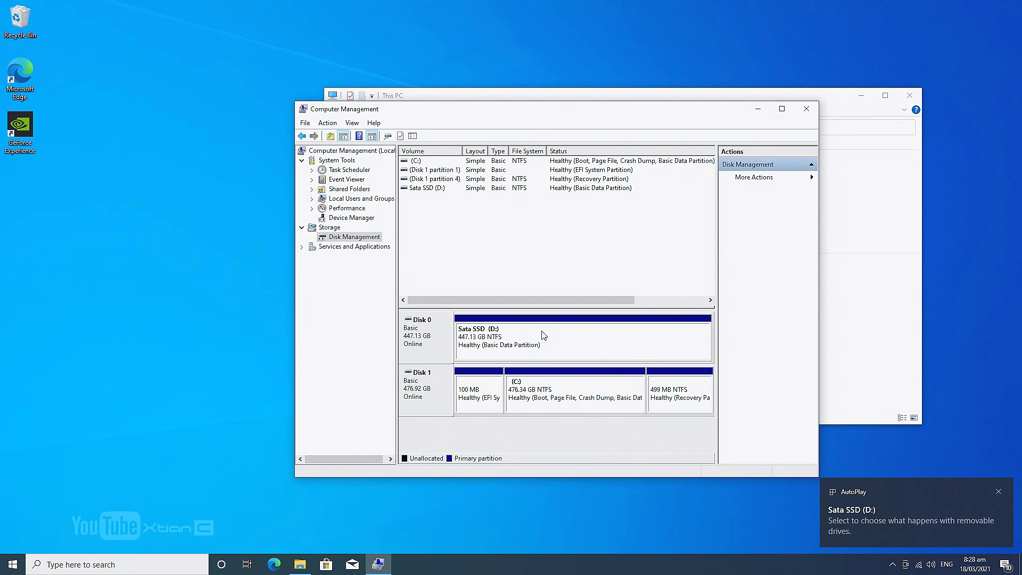
click(758, 109)
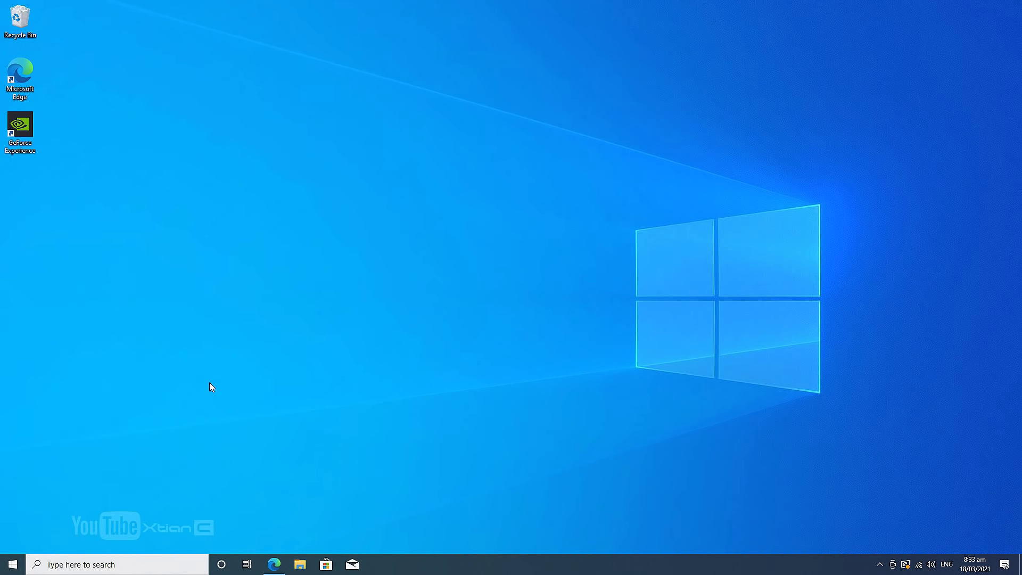
- Refresh the desktop, search Windows for "act", and open Activation settings
right_click(124, 378)
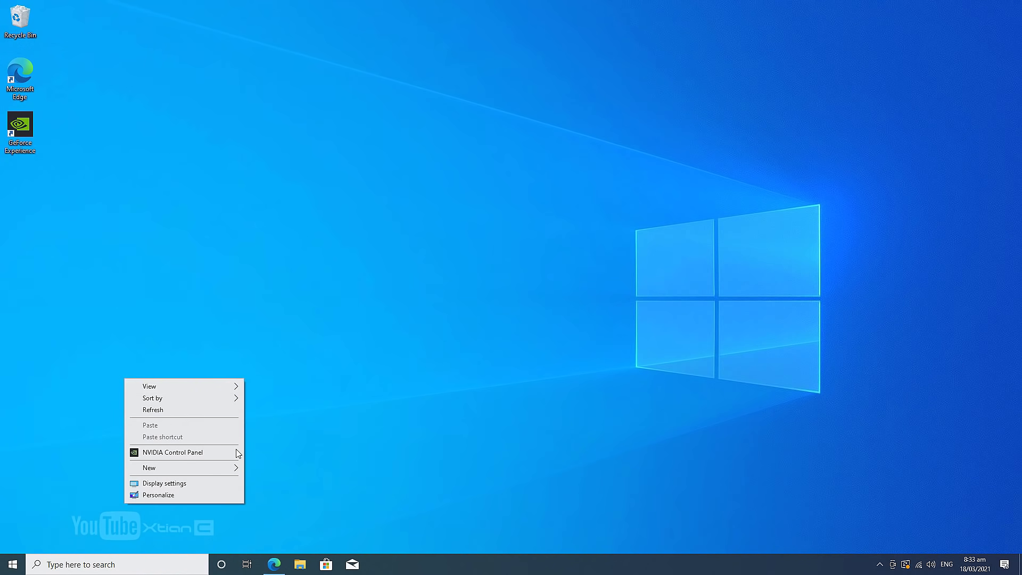
click(201, 413)
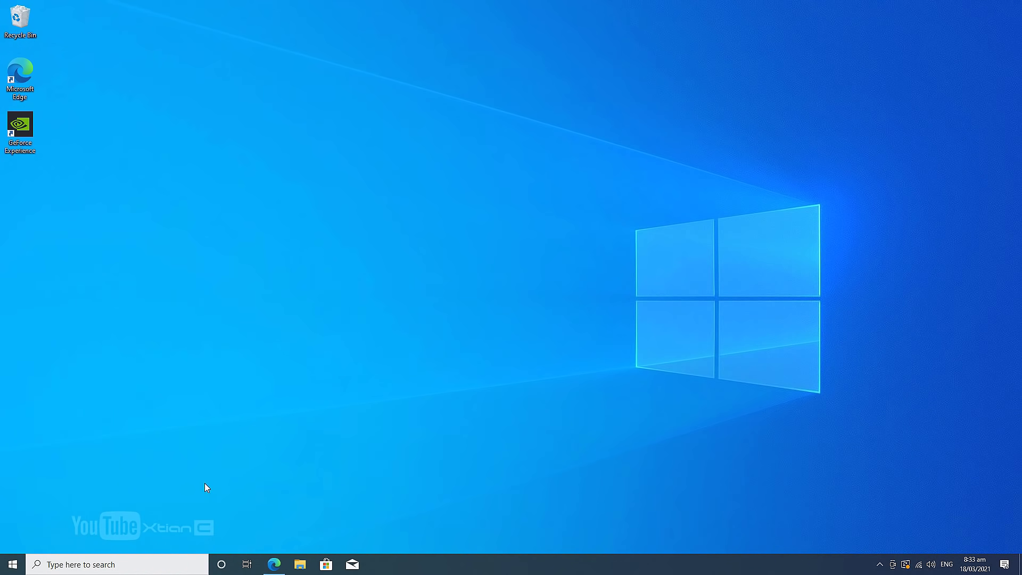
click(102, 562)
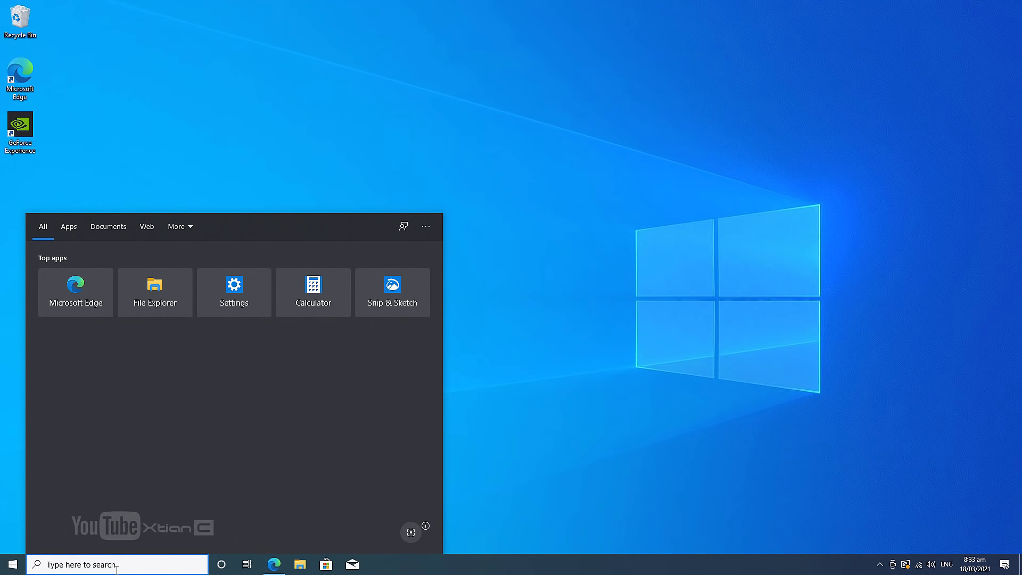
text(act)
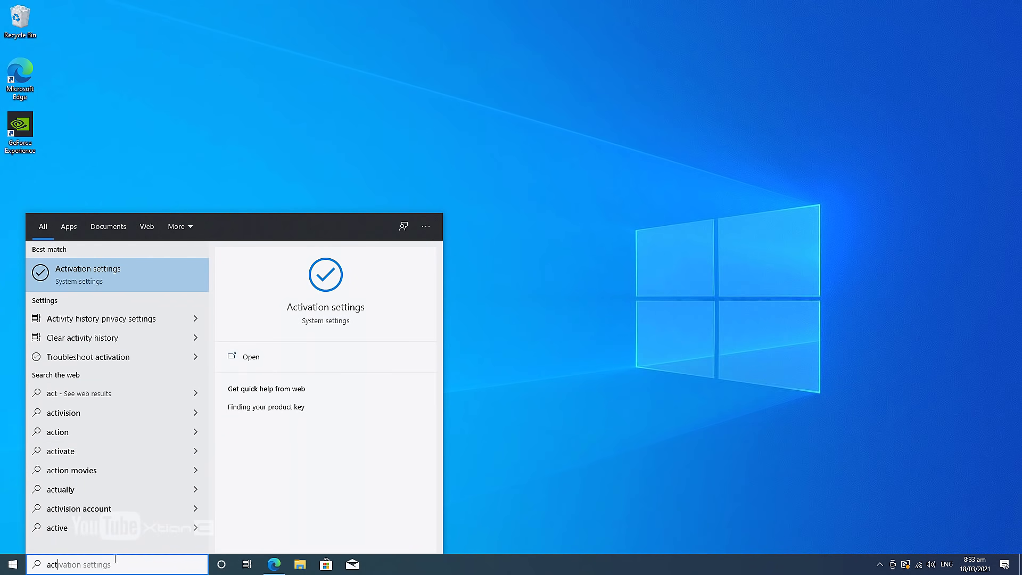
click(122, 278)
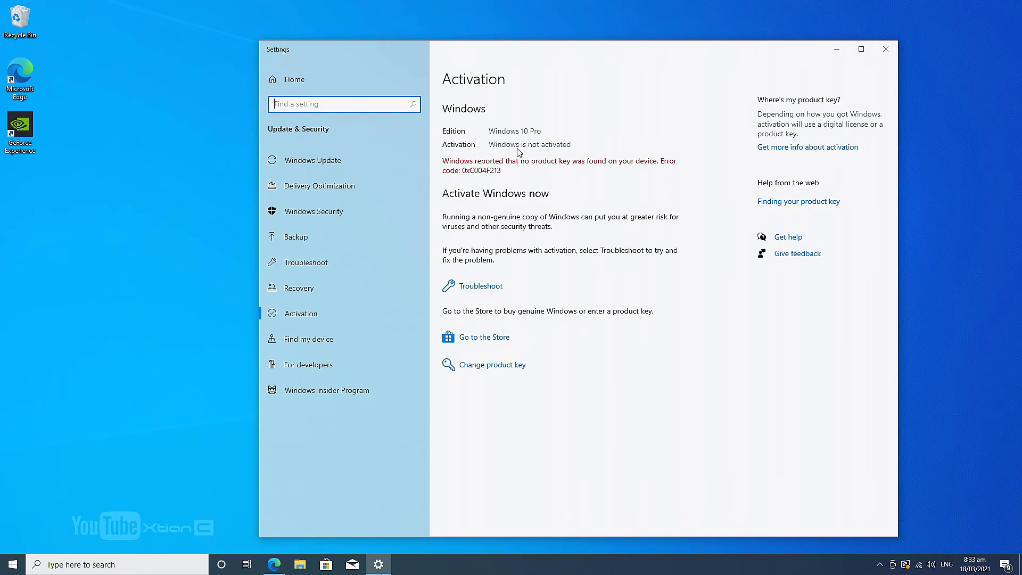
- Change the Windows product key by pasting the licence key, and activate Windows
click(490, 364)
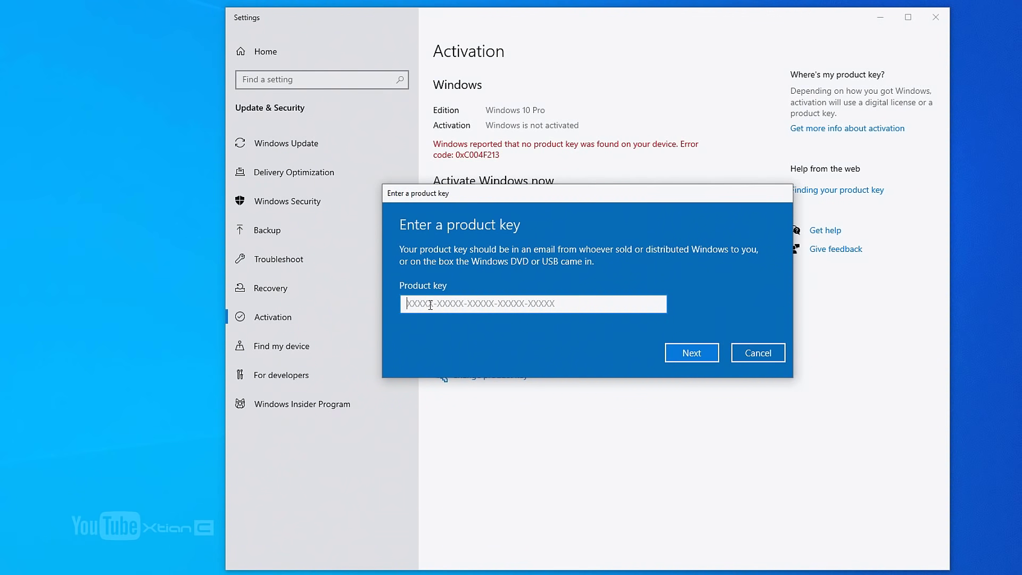
key(ctrl+v)
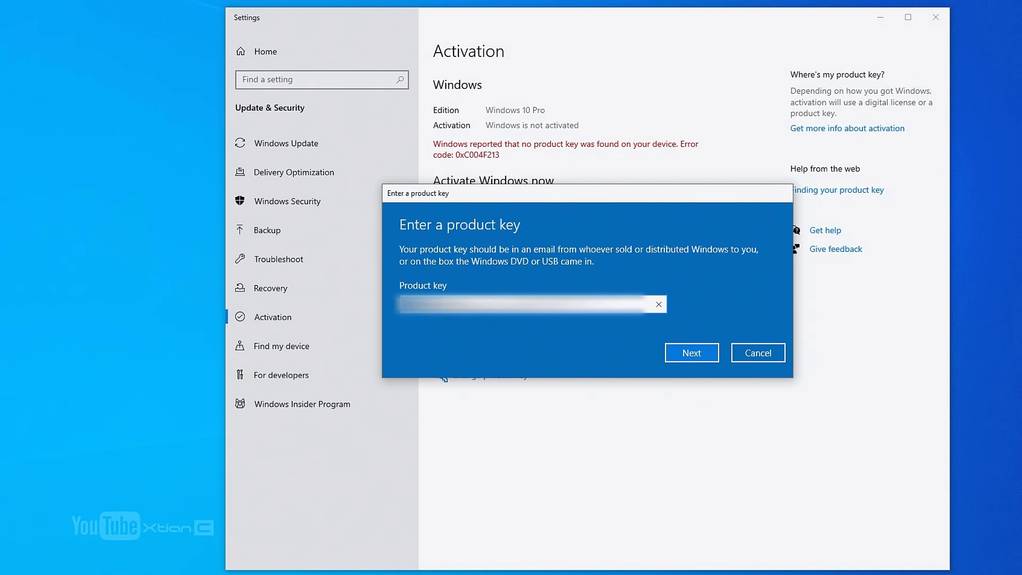
click(680, 354)
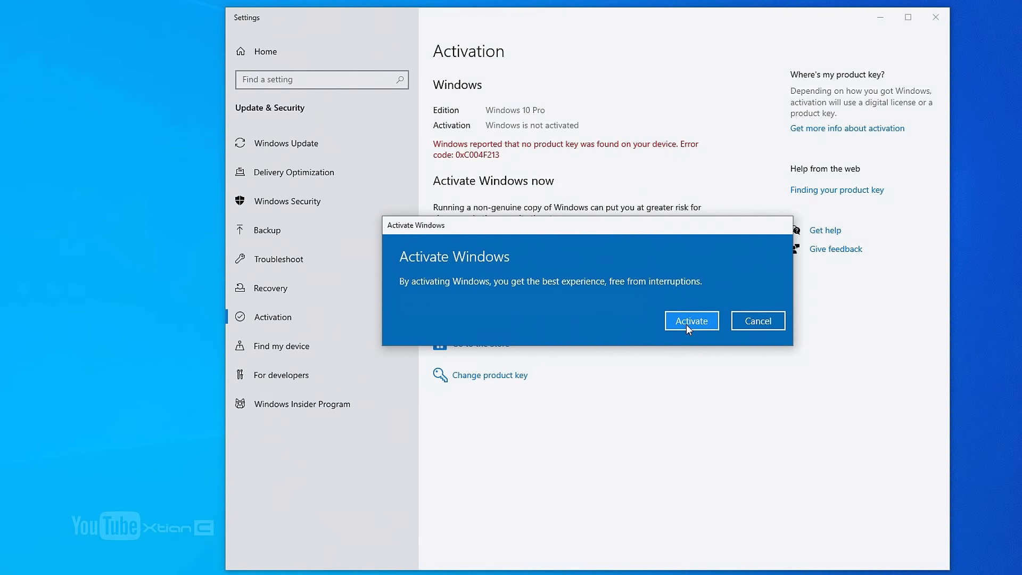
click(688, 323)
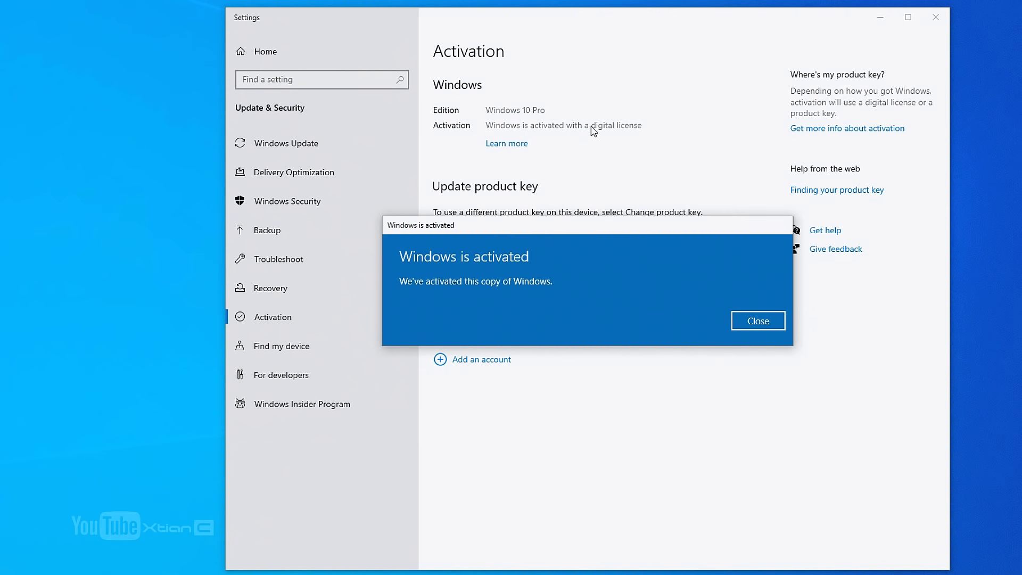
- Dismiss the Windows activation confirmation
click(773, 324)
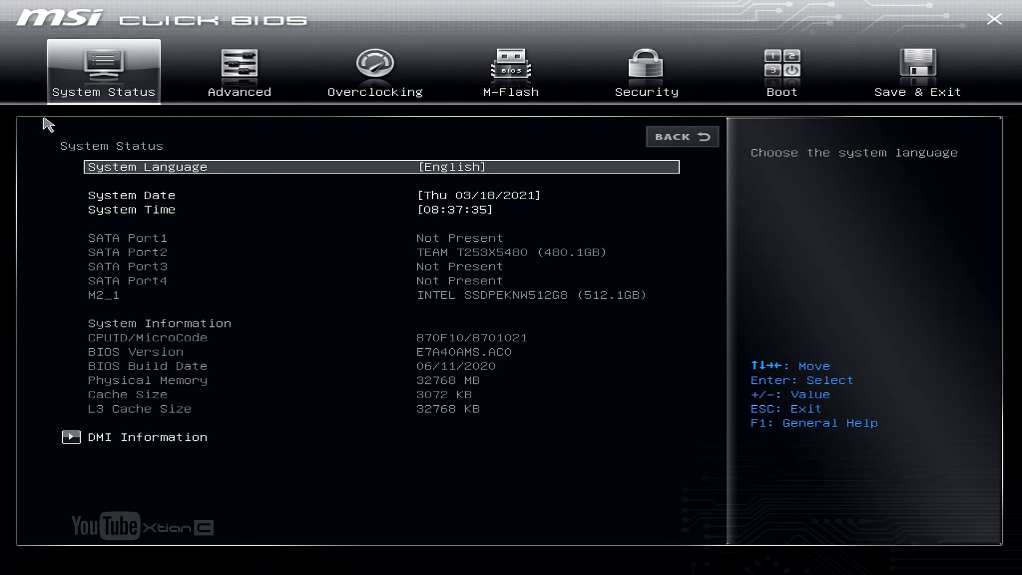
- Switch to the MSI Click BIOS, look through the Advanced and M-Flash sections, and open the Overclocking settings
key(Right)
key(Right)
key(Left)
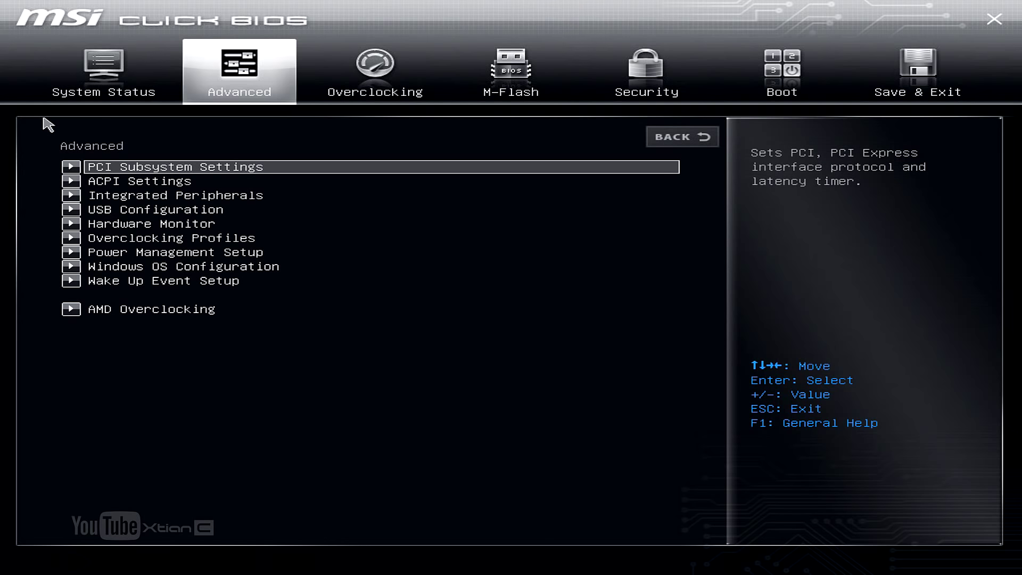
key(Right)
key(Right)
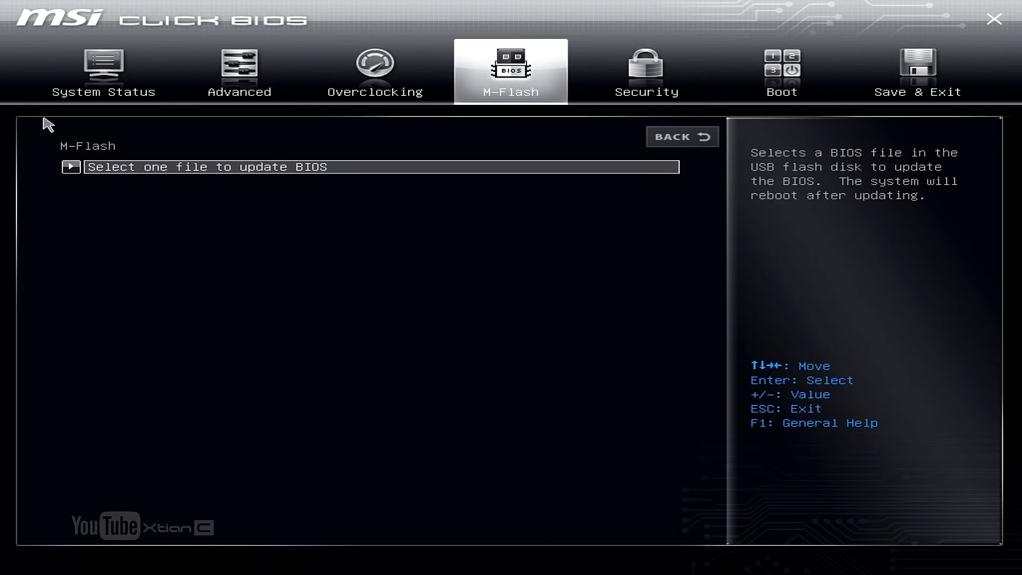
key(Left)
key(Left)
key(Left)
key(Right)
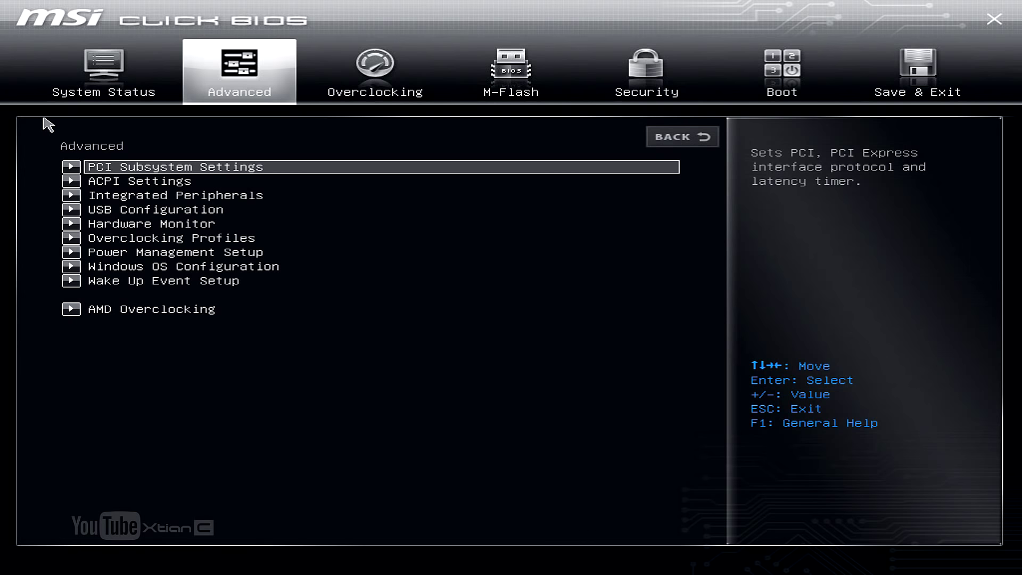
key(Right)
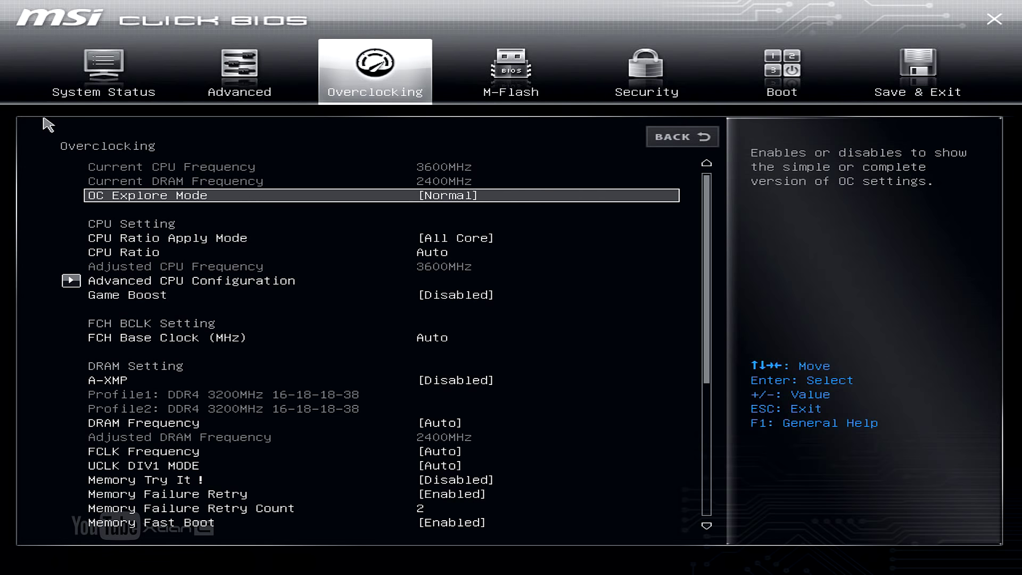
- Go through the Overclocking settings, examining the CPU options and the A-XMP memory profile option
key(Down)
key(Down)
key(Down)
key(Down)
key(Down)
key(Down)
key(Down)
key(Down)
key(Down)
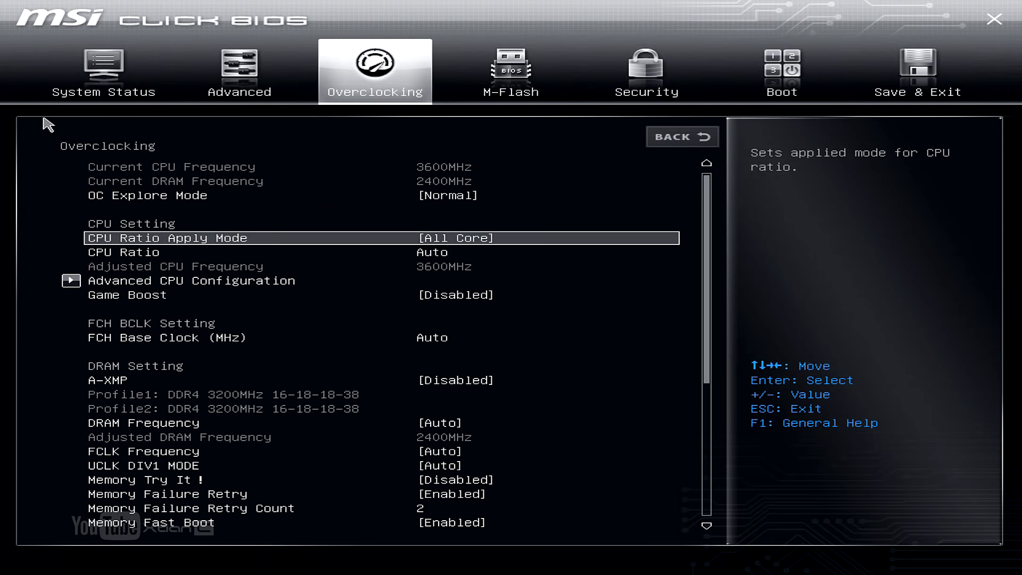
key(Up)
key(Up)
key(Up)
key(Up)
key(Down)
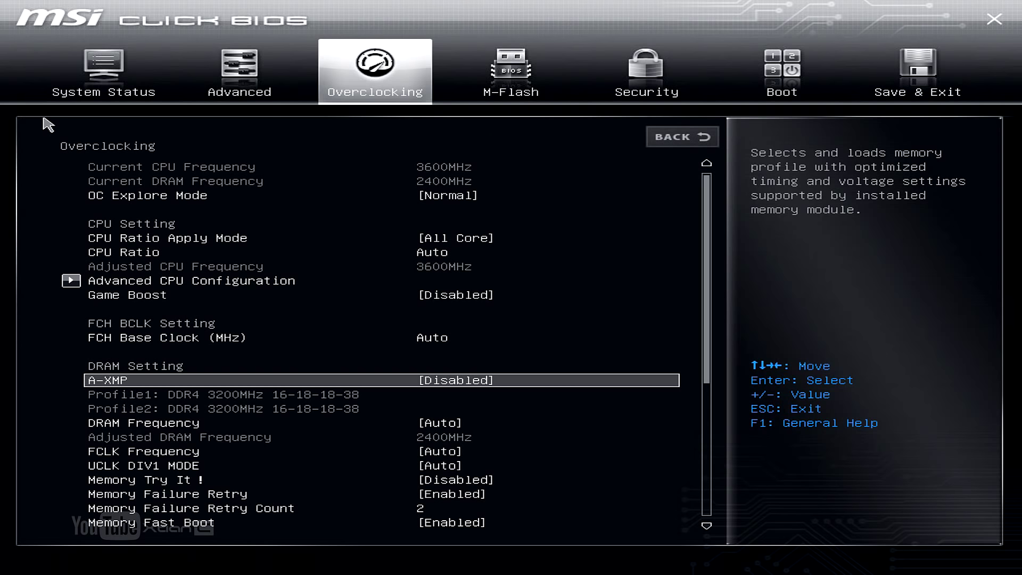
- Examine the DRAM settings, comparing the A-XMP profiles with the DRAM Frequency and FCLK Frequency options
key(Down)
key(Up)
key(Down)
key(Up)
key(Down)
key(Up)
key(Up)
key(Up)
key(Up)
key(Down)
key(Down)
key(Down)
key(Down)
key(Down)
key(Up)
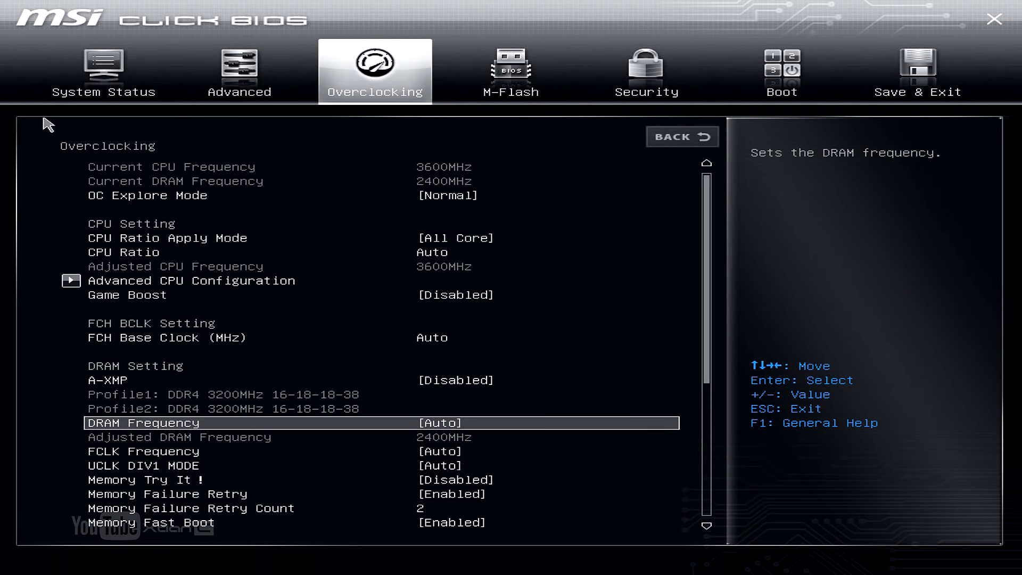
key(Down)
key(Down)
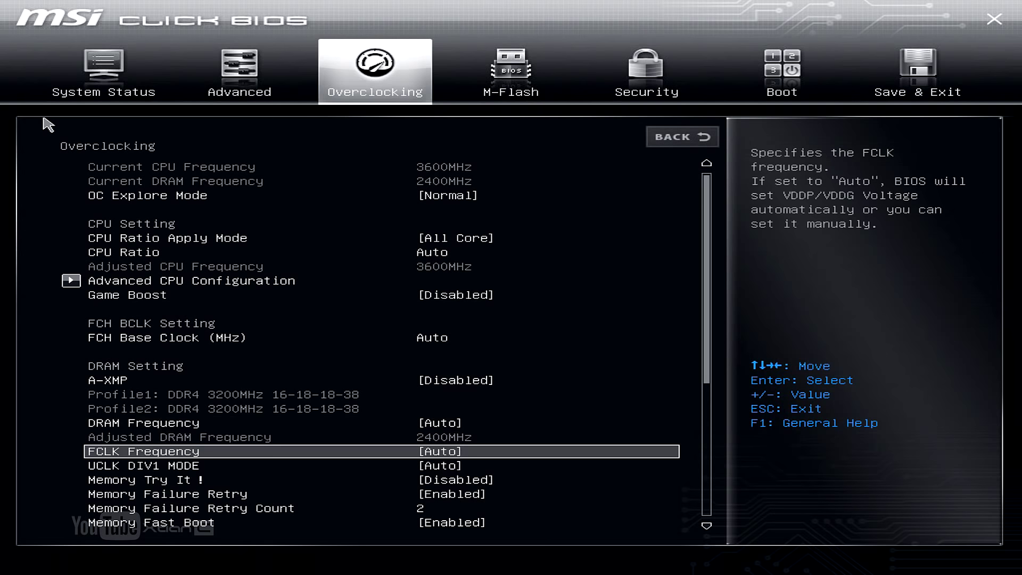